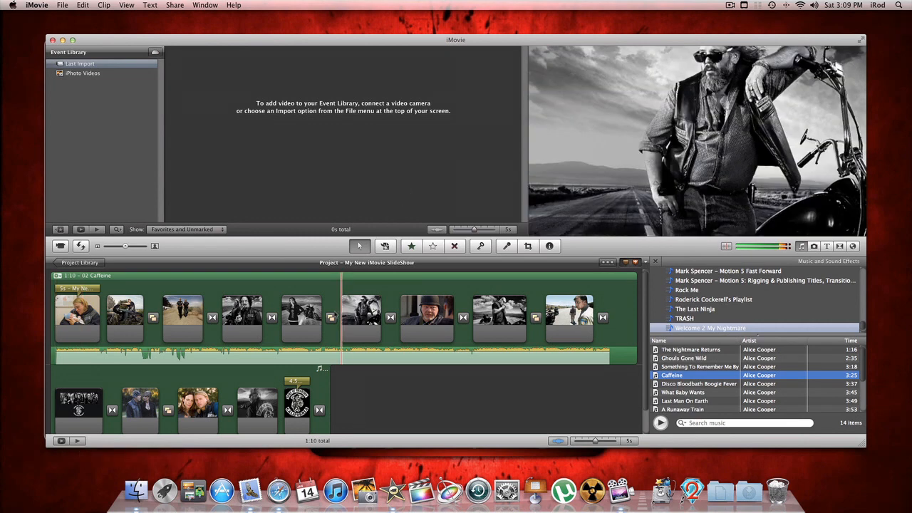
Set the Ken Burns start frame of the fifth photo tightly around the motorcycle rider, shift the end frame slightly down, and preview the motion
{"action": "left_click", "coordinate": [304, 317]}
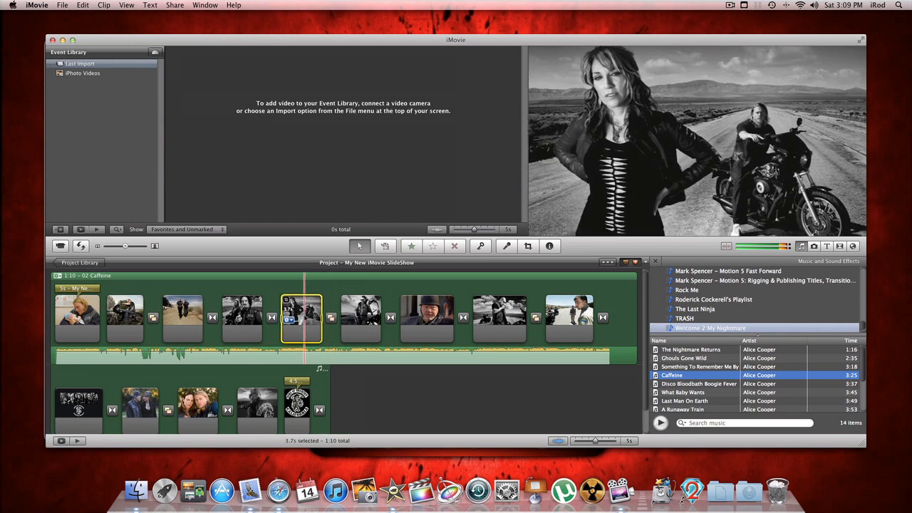
{"action": "left_click", "coordinate": [331, 317]}
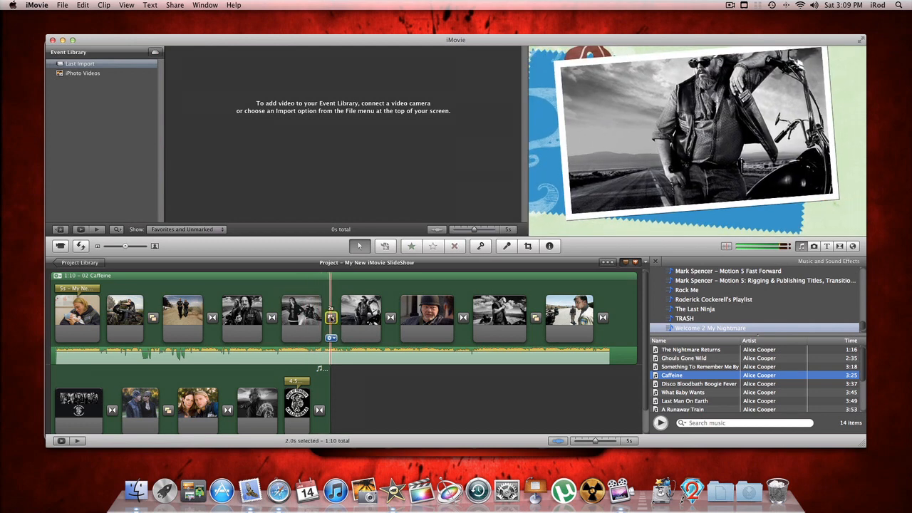
{"action": "left_click", "coordinate": [302, 311]}
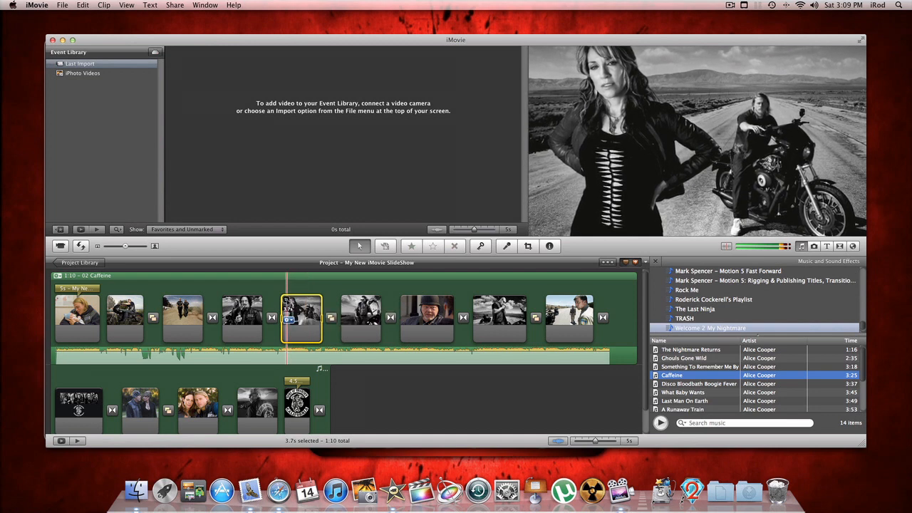
{"action": "left_click", "coordinate": [287, 303]}
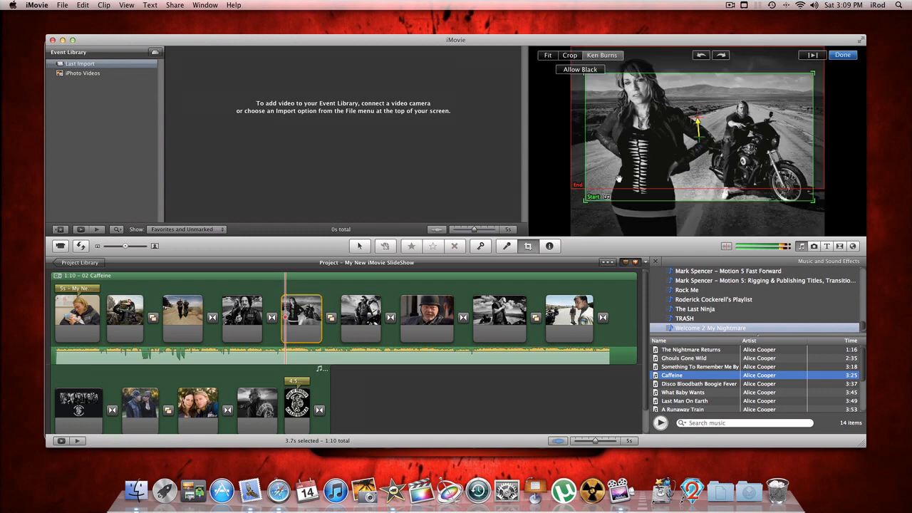
{"action": "left_click_drag", "start_coordinate": [584, 202], "coordinate": [686, 143]}
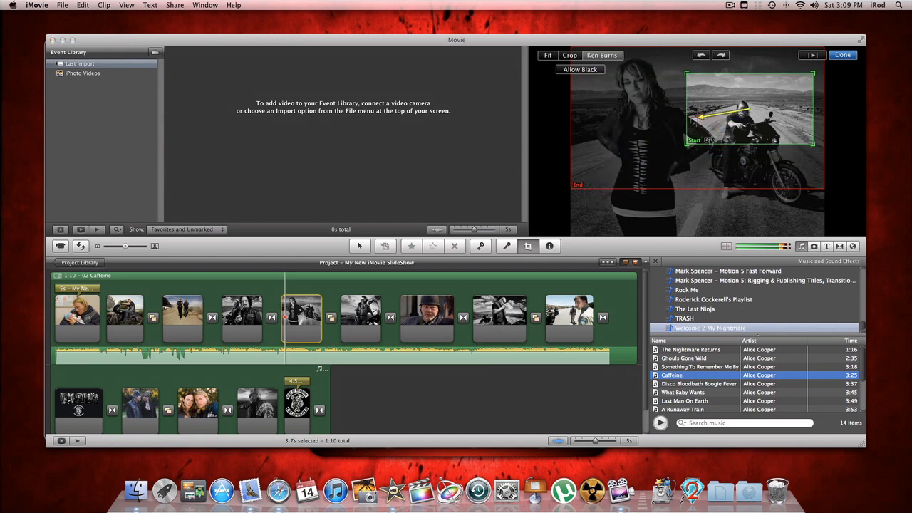
{"action": "left_click", "coordinate": [625, 143]}
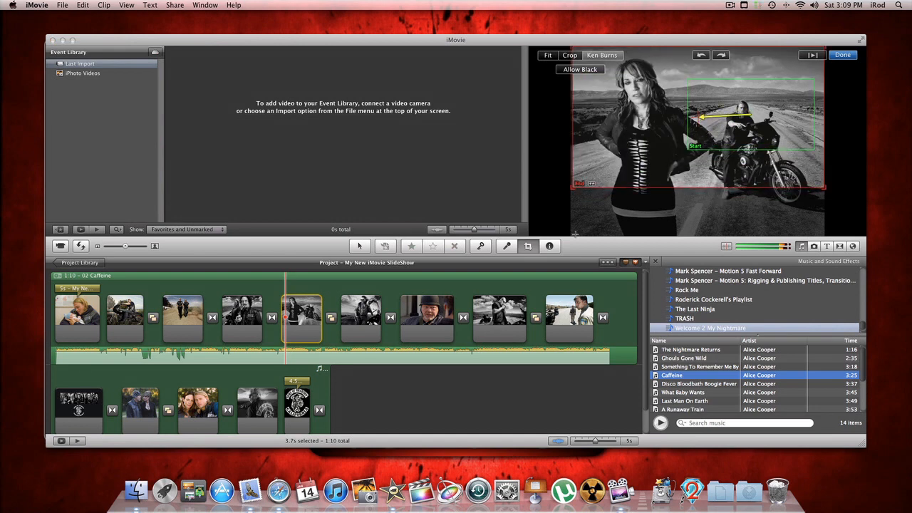
{"action": "mouse_move", "coordinate": [621, 159]}
{"action": "left_mouse_down"}
{"action": "mouse_move", "coordinate": [622, 197]}
{"action": "mouse_move", "coordinate": [620, 167]}
{"action": "left_mouse_up"}
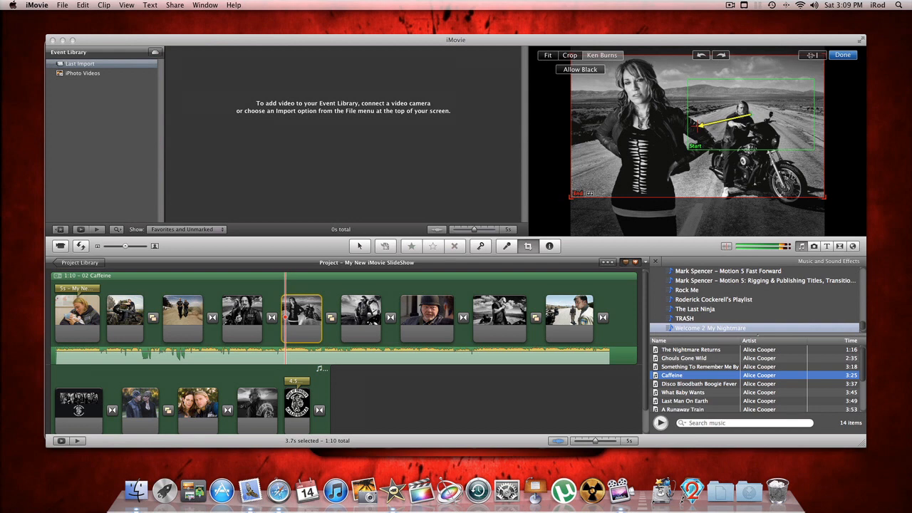
{"action": "left_click", "coordinate": [810, 55]}
Try the Fit framing on the same photo, then apply Crop with the frame around the motorcycle rider
{"action": "left_click", "coordinate": [548, 56]}
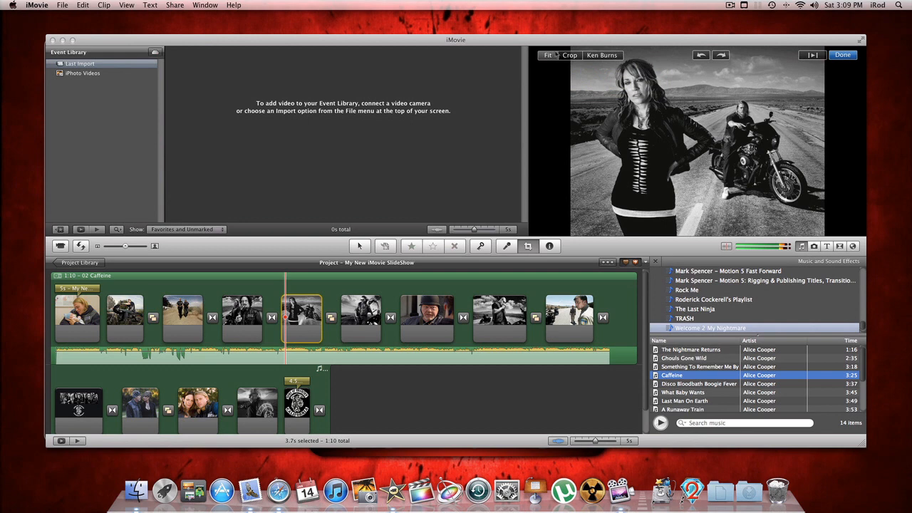
{"action": "left_click", "coordinate": [569, 55]}
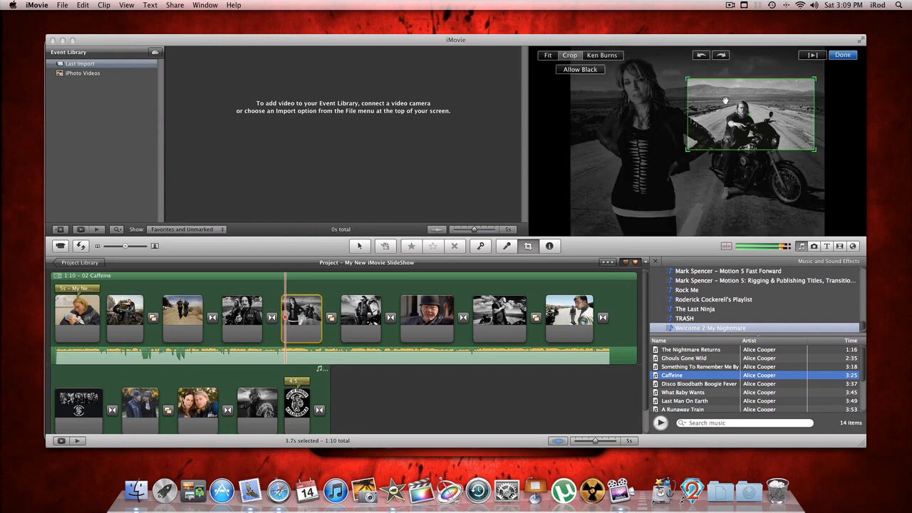
{"action": "left_click", "coordinate": [840, 56]}
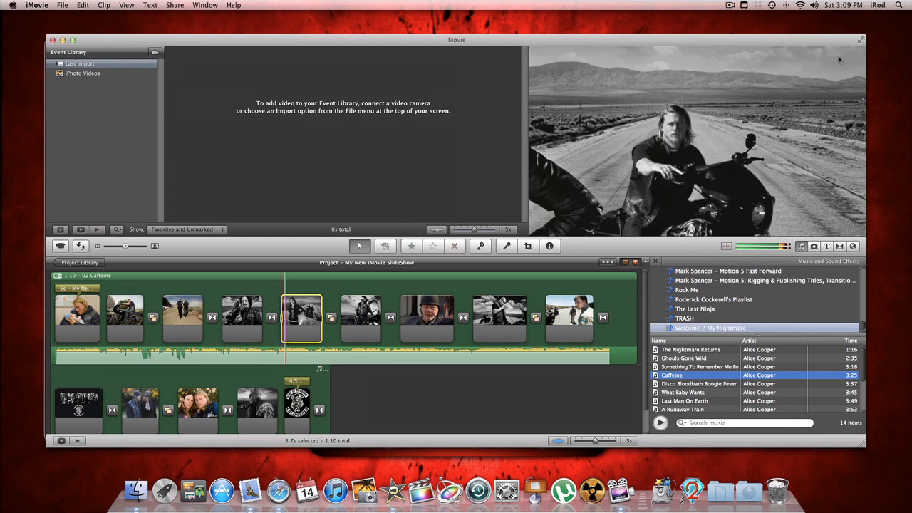
Reopen the fifth photo's framing settings and switch it back to Ken Burns
{"action": "mouse_move", "coordinate": [290, 320]}
{"action": "left_click", "coordinate": [289, 318]}
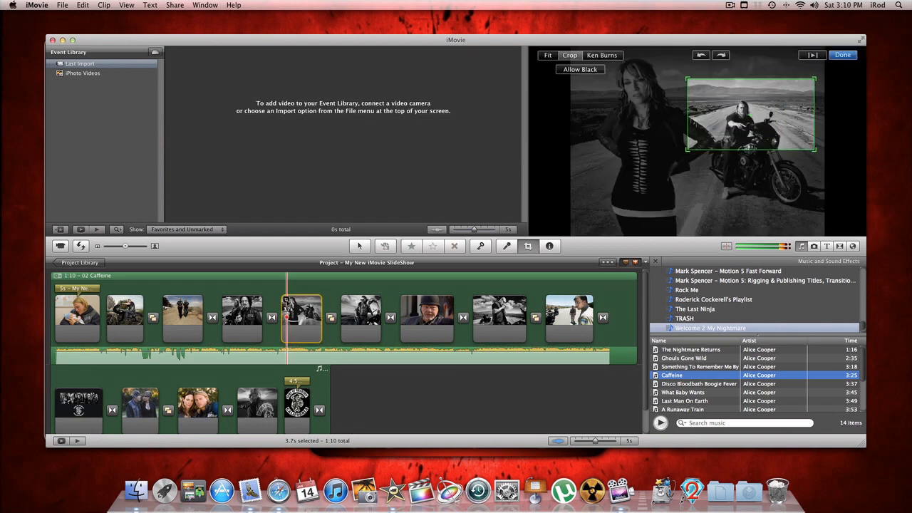
{"action": "left_click", "coordinate": [614, 56]}
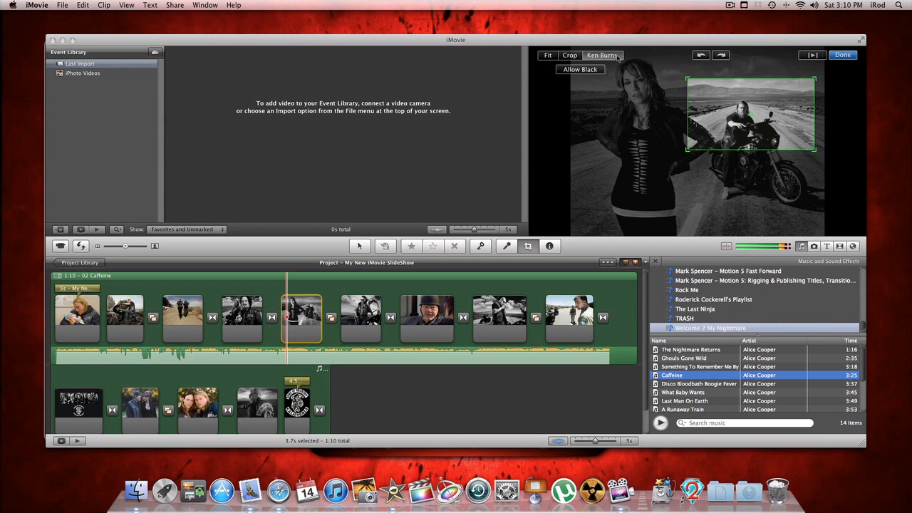
{"action": "left_click", "coordinate": [849, 56]}
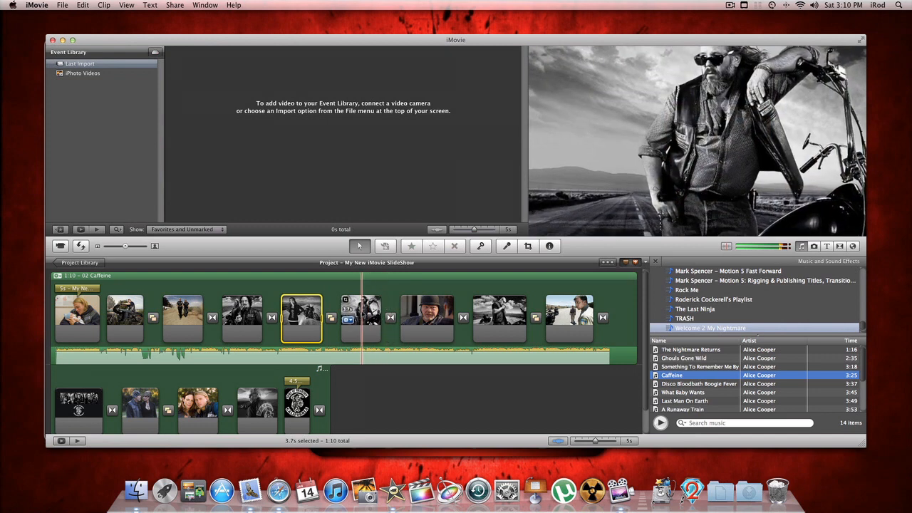
Apply the Heat Wave video effect to the sixth photo, the bearded man beside the motorcycle, and play that section
{"action": "left_click", "coordinate": [362, 313]}
{"action": "key", "text": "i"}
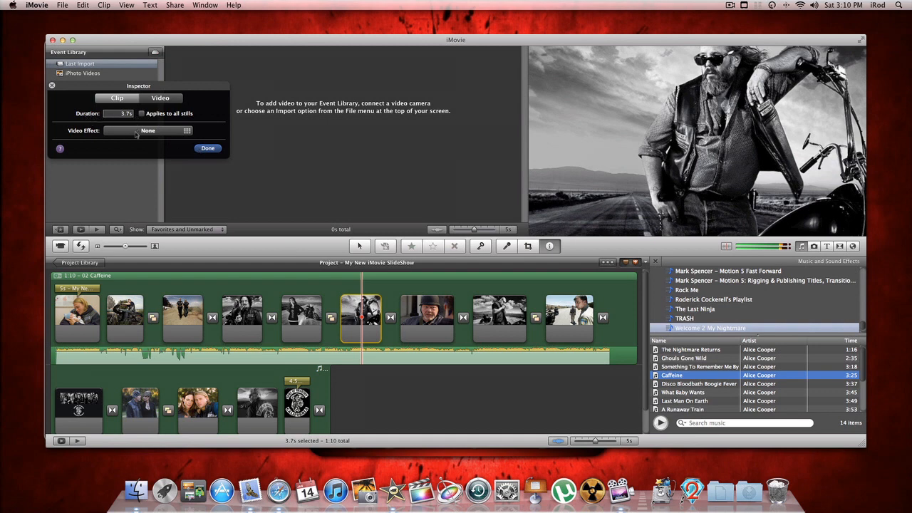
{"action": "left_click", "coordinate": [154, 98]}
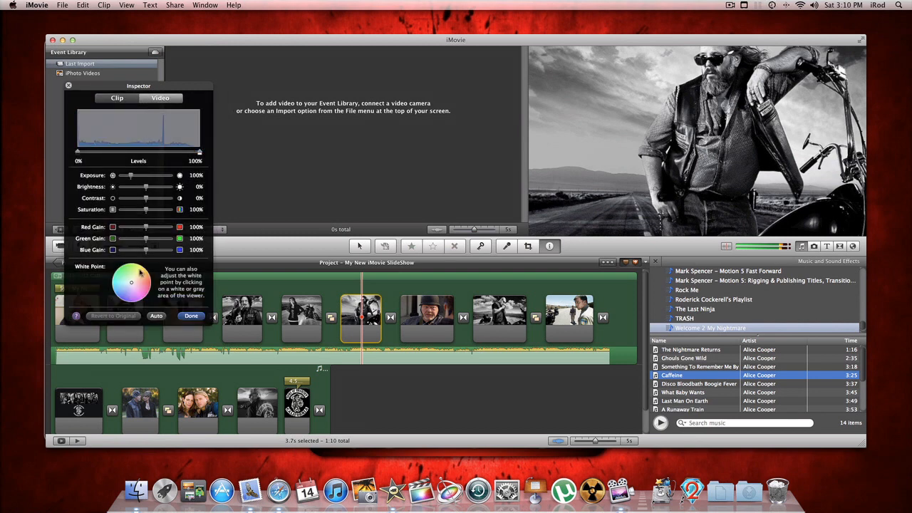
{"action": "left_click", "coordinate": [118, 98]}
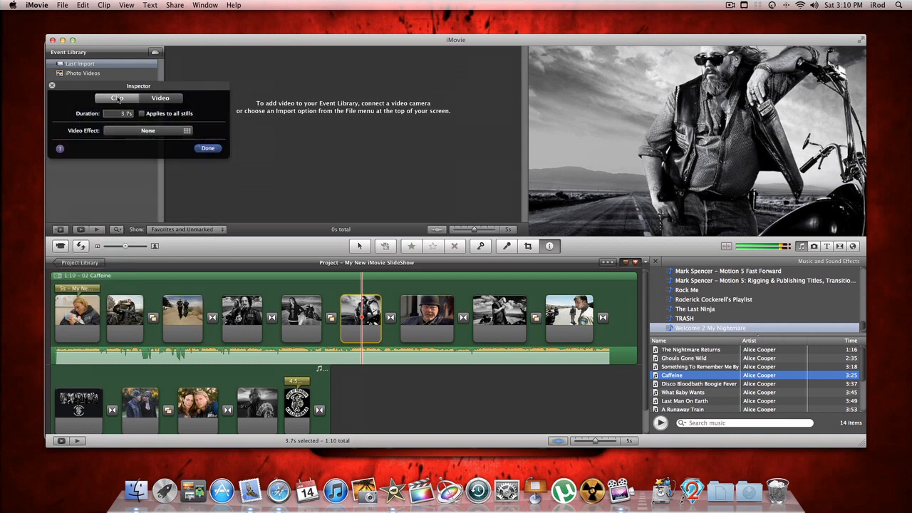
{"action": "left_click", "coordinate": [124, 130]}
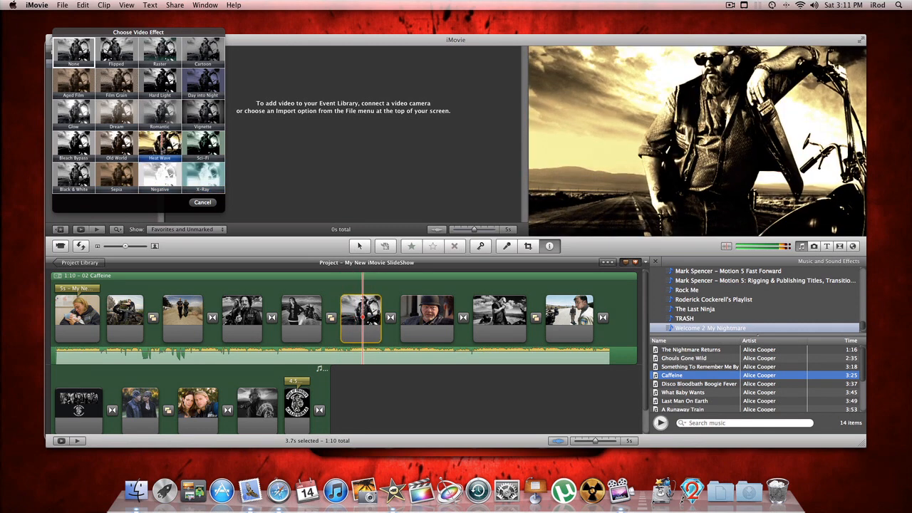
{"action": "left_click", "coordinate": [160, 146]}
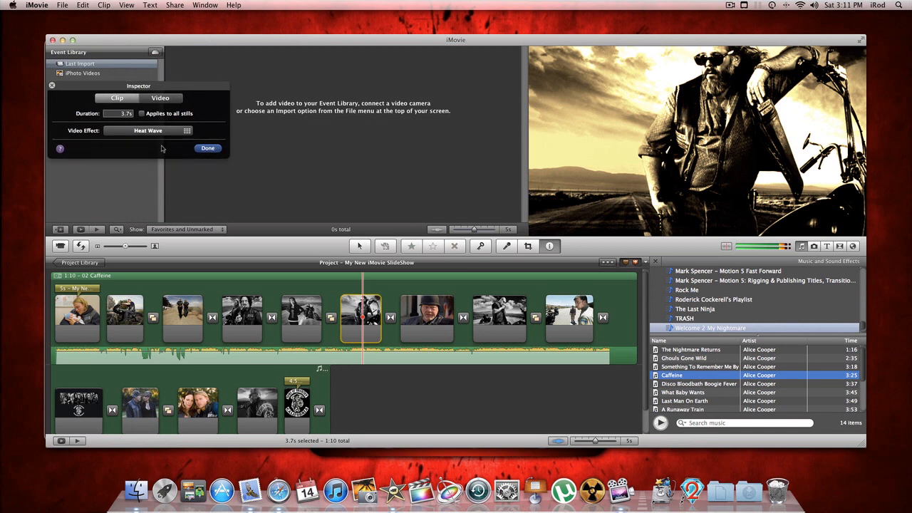
{"action": "left_click", "coordinate": [206, 148]}
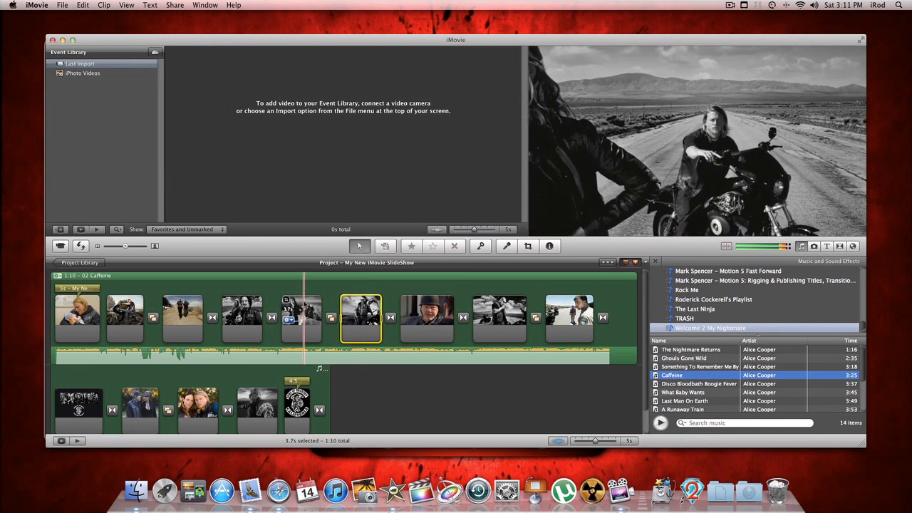
{"action": "key", "text": "space"}
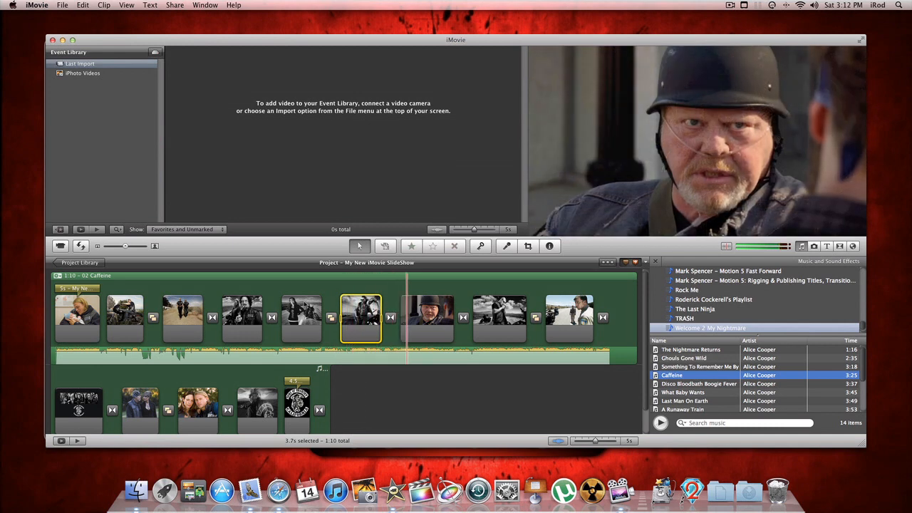
{"action": "key", "text": "space"}
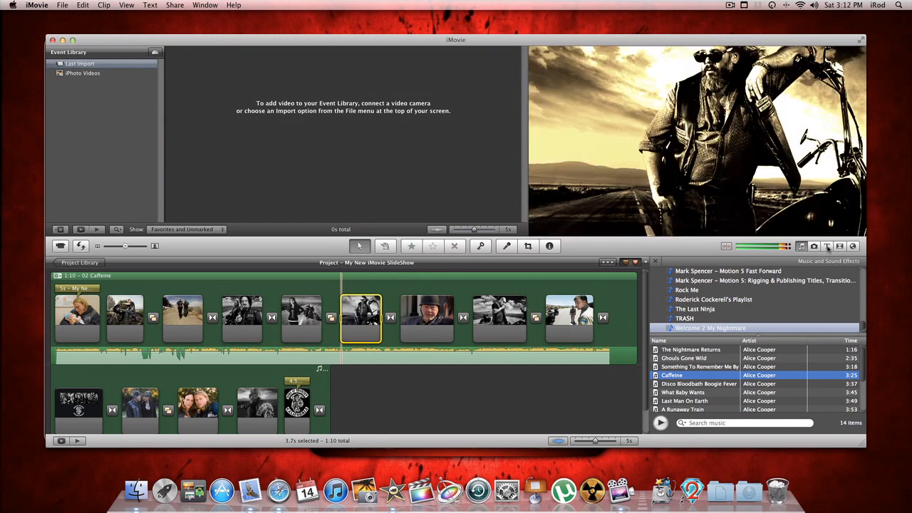
Add an Overlap title reading "© 2012 CSI" on a Stars background at the project's start, turning off automatic transitions
{"action": "left_click", "coordinate": [827, 246]}
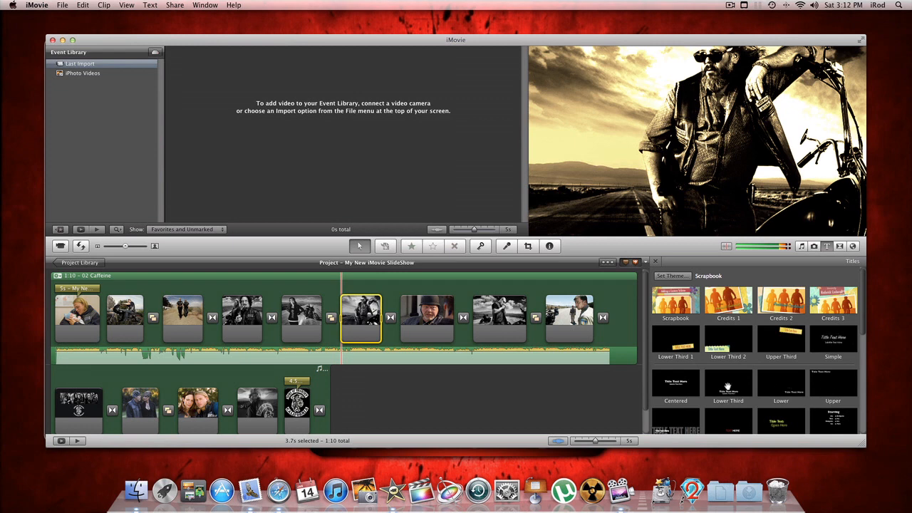
{"action": "scroll", "coordinate": [669, 388], "scroll_direction": "down", "scroll_amount": 2}
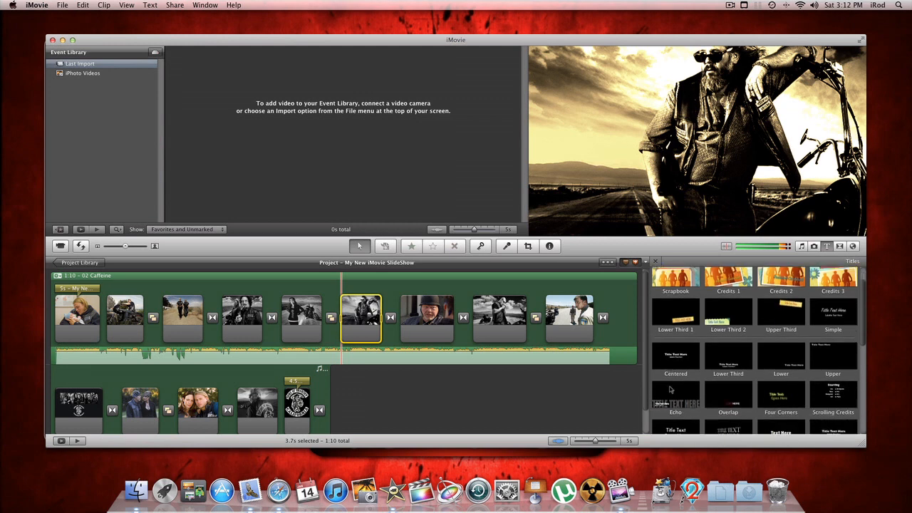
{"action": "scroll", "coordinate": [720, 386], "scroll_direction": "down", "scroll_amount": 1}
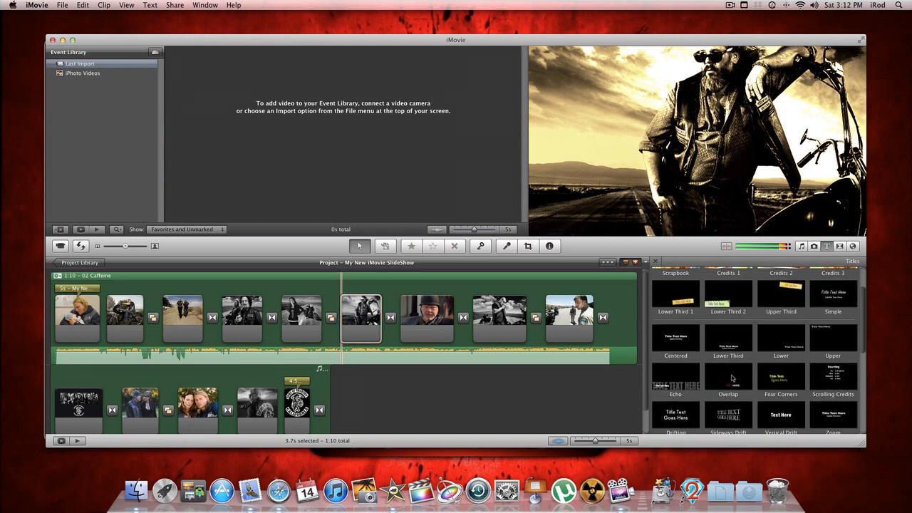
{"action": "left_click_drag", "start_coordinate": [732, 381], "coordinate": [345, 278]}
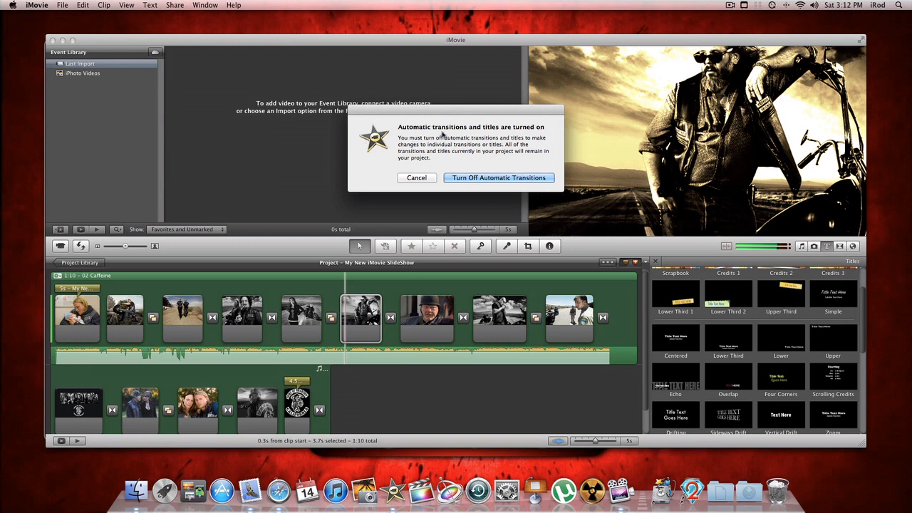
{"action": "left_click", "coordinate": [496, 178]}
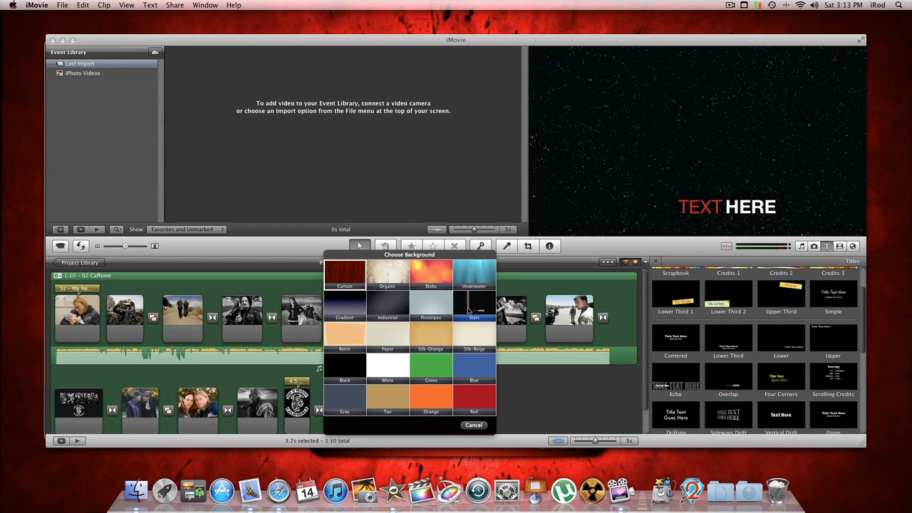
{"action": "left_click", "coordinate": [469, 311]}
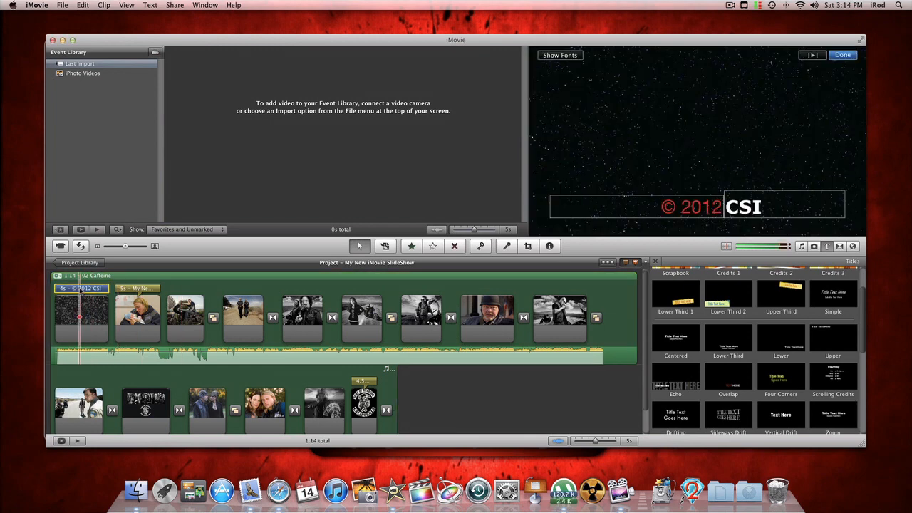
Move the "© 2012 CSI" title over the Heat Wave photo, shorten it to 2.8 s, and play the result
{"action": "left_click", "coordinate": [79, 291]}
{"action": "left_click_drag", "start_coordinate": [164, 290], "coordinate": [430, 291]}
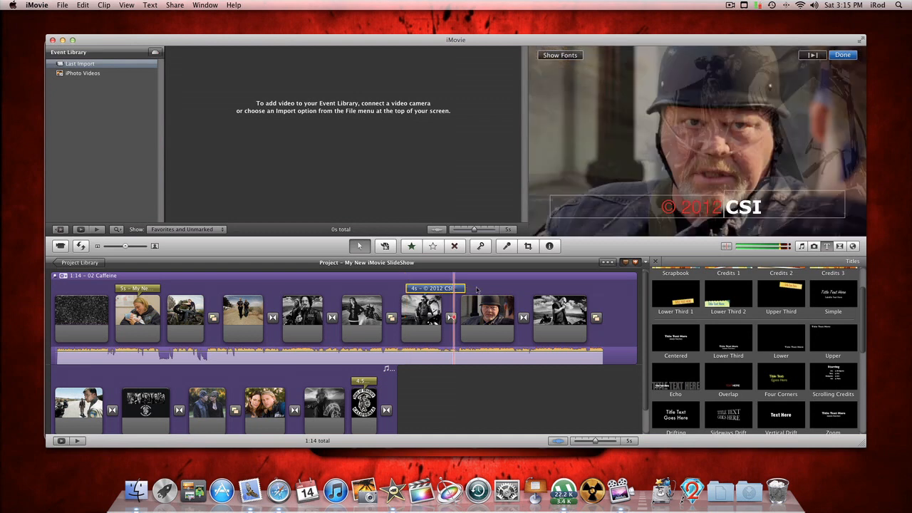
{"action": "left_click", "coordinate": [472, 290]}
{"action": "left_click_drag", "start_coordinate": [466, 288], "coordinate": [436, 288]}
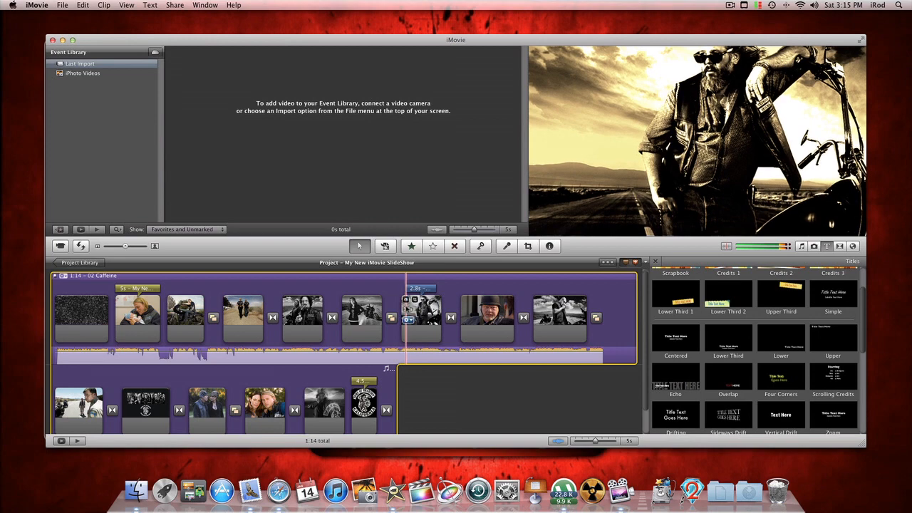
{"action": "key", "text": "space"}
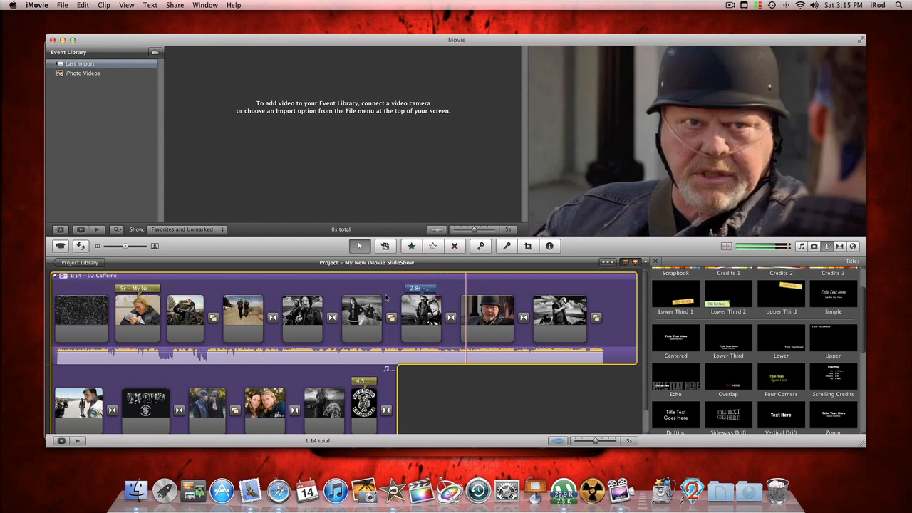
Add a Gradient - White title over the photo of the man lighting a cigarette, with the heading "Another" followed by the author's full name
{"action": "scroll", "coordinate": [809, 379], "scroll_direction": "down", "scroll_amount": 5}
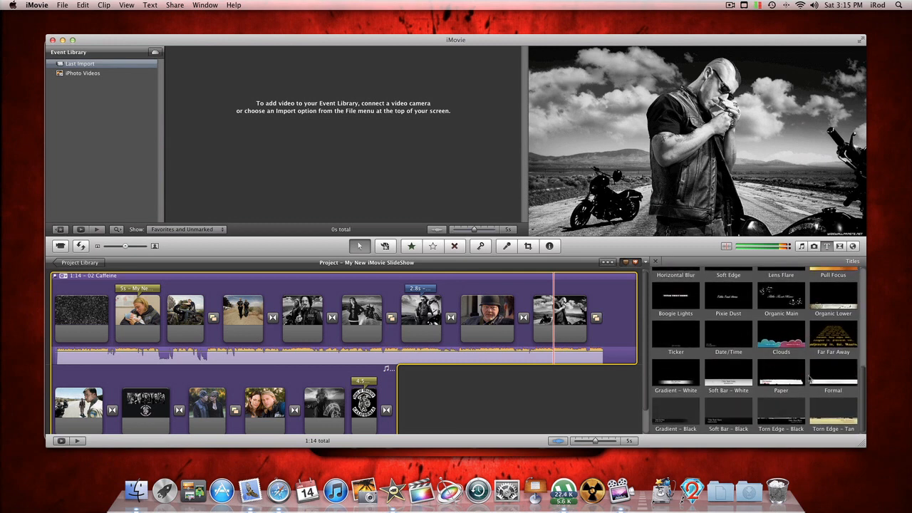
{"action": "left_click_drag", "start_coordinate": [673, 380], "coordinate": [559, 326]}
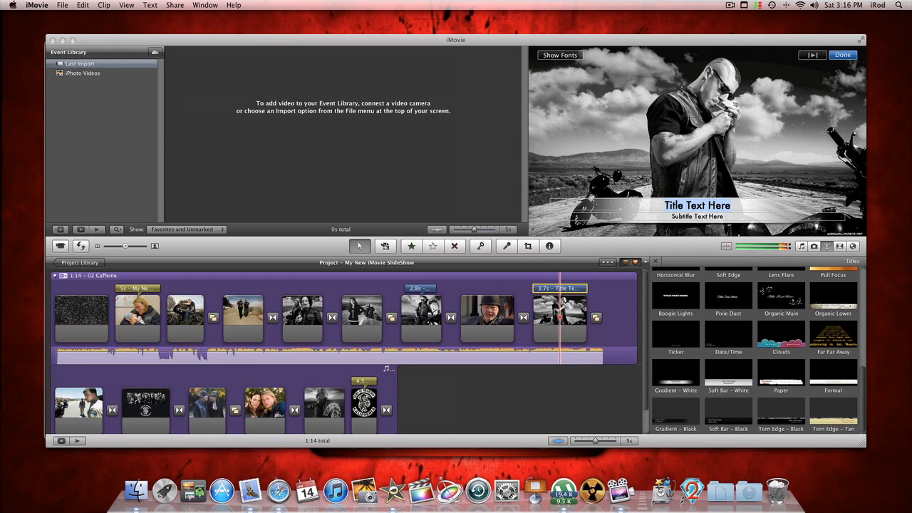
{"action": "key", "text": "BackSpace"}
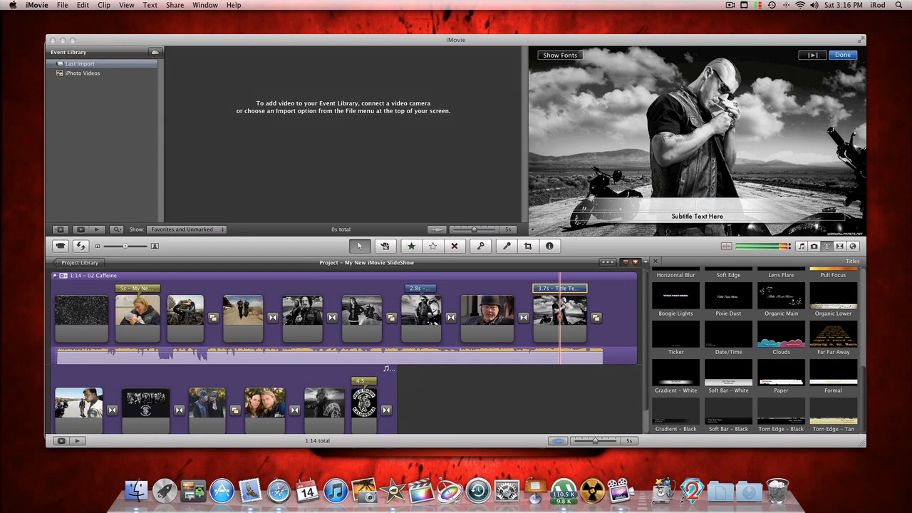
{"action": "type", "text": "Another Rod Cockerell"}
Replace the new title's subtitle with "Production for Cockerell Systems Inc"
{"action": "left_click", "coordinate": [711, 218]}
{"action": "type", "text": "Production F"}
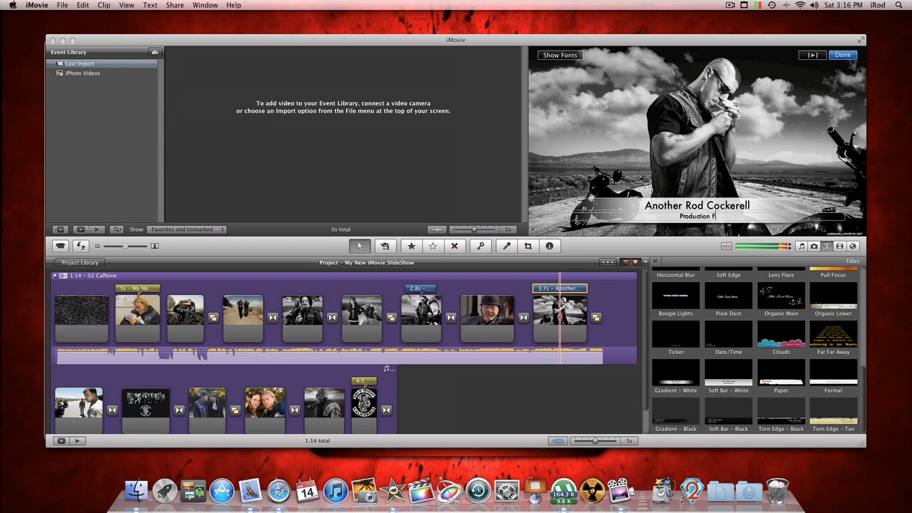
{"action": "key", "text": "BackSpace"}
{"action": "type", "text": "for Cockerell Systems Inc"}
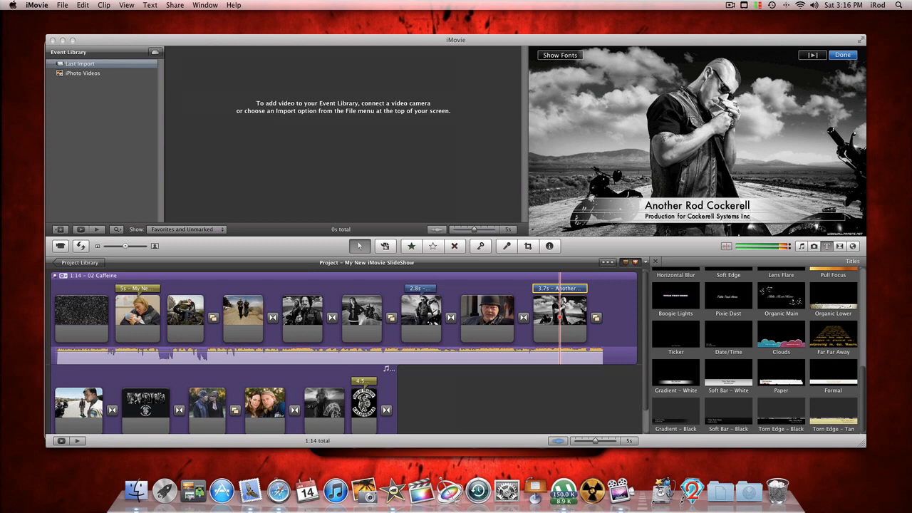
Play back the photo of the man lighting a cigarette to preview its new title
{"action": "left_click", "coordinate": [811, 55]}
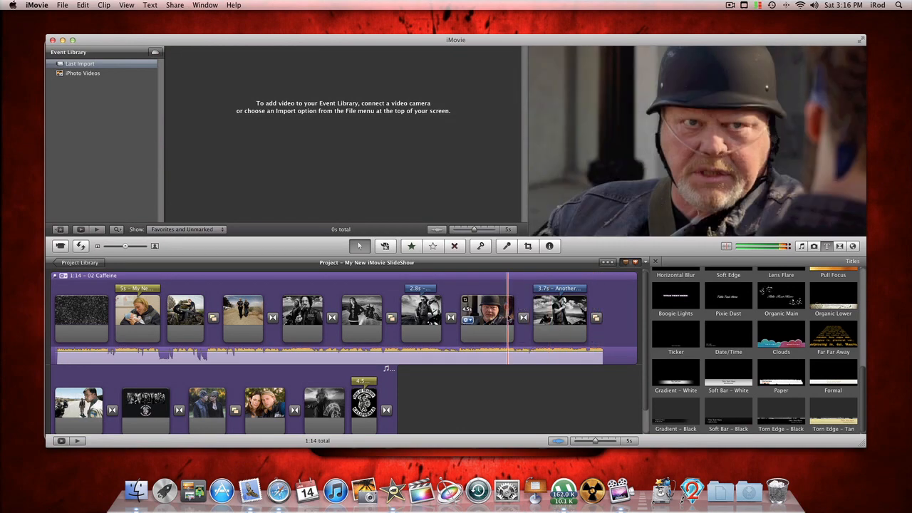
{"action": "key", "text": "space"}
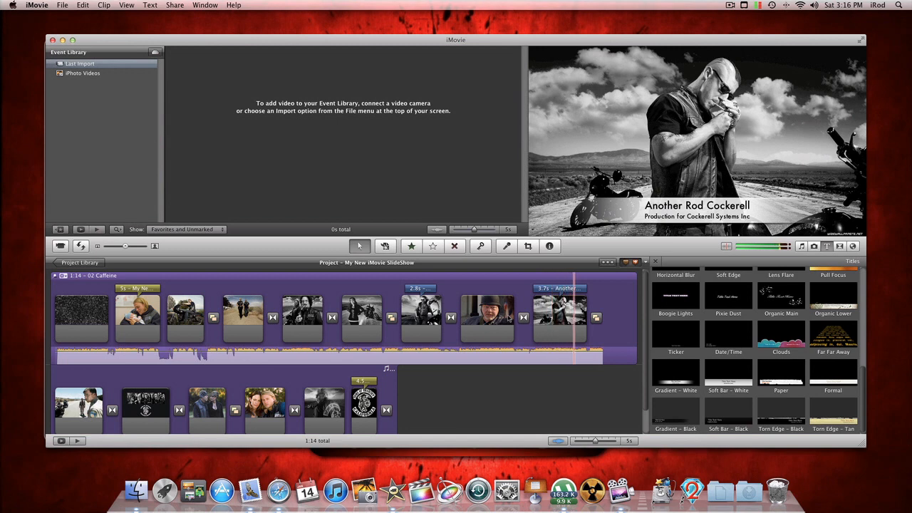
{"action": "key", "text": "space"}
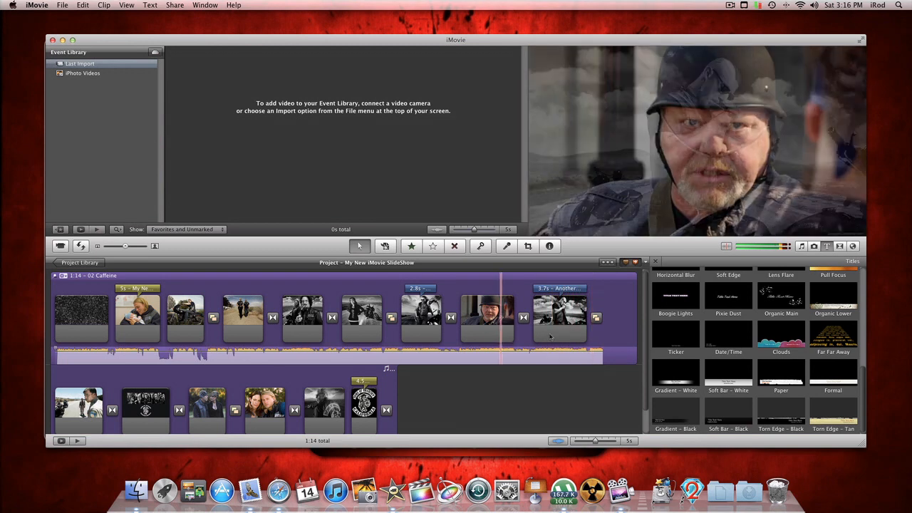
Set the Ken Burns start frame of the man-lighting-a-cigarette photo to about half the image width around his head and shoulders
{"action": "left_click", "coordinate": [555, 311]}
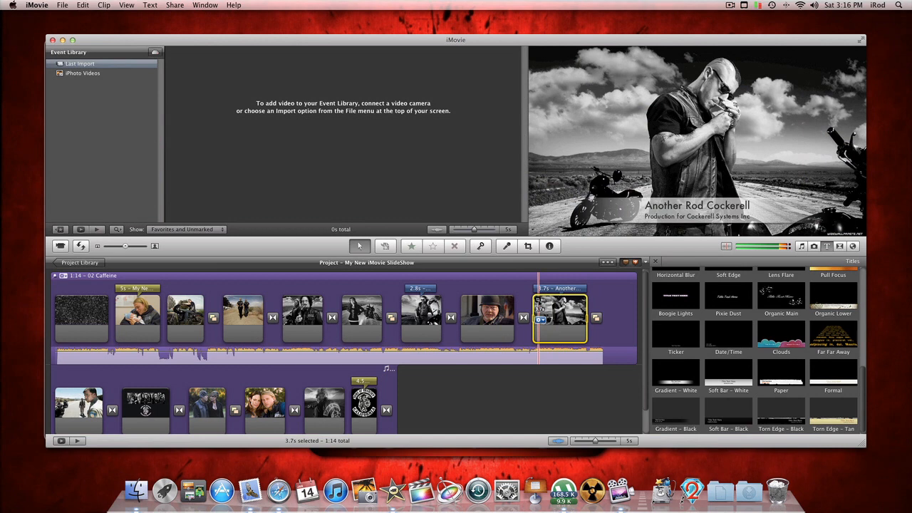
{"action": "left_click", "coordinate": [537, 300]}
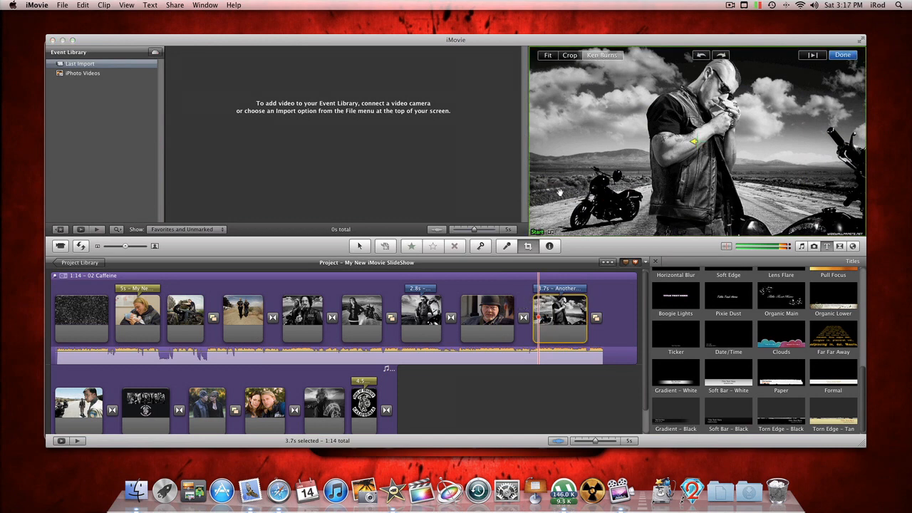
{"action": "left_click_drag", "start_coordinate": [533, 233], "coordinate": [700, 139]}
{"action": "left_click_drag", "start_coordinate": [774, 116], "coordinate": [704, 124]}
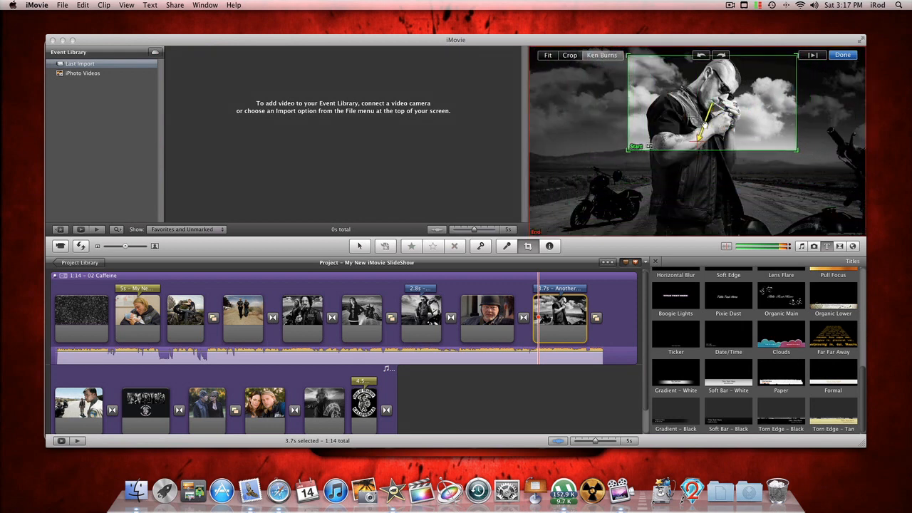
{"action": "left_click", "coordinate": [843, 55]}
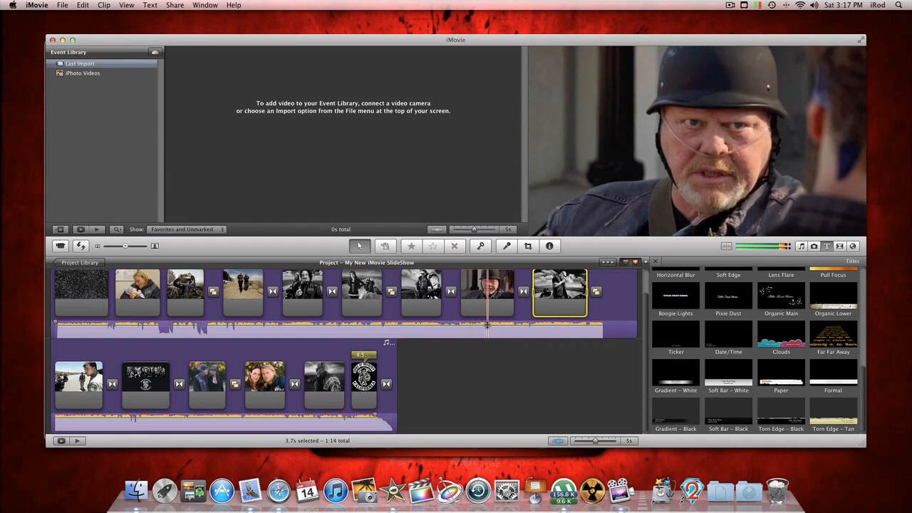
Lower the volume of the "02 Caffeine" background music along the whole slideshow
{"action": "scroll", "coordinate": [487, 327], "scroll_direction": "down", "scroll_amount": 1}
{"action": "scroll", "coordinate": [488, 327], "scroll_direction": "up", "scroll_amount": 3}
{"action": "scroll", "coordinate": [488, 328], "scroll_direction": "down", "scroll_amount": 3}
{"action": "scroll", "coordinate": [488, 327], "scroll_direction": "down", "scroll_amount": 1}
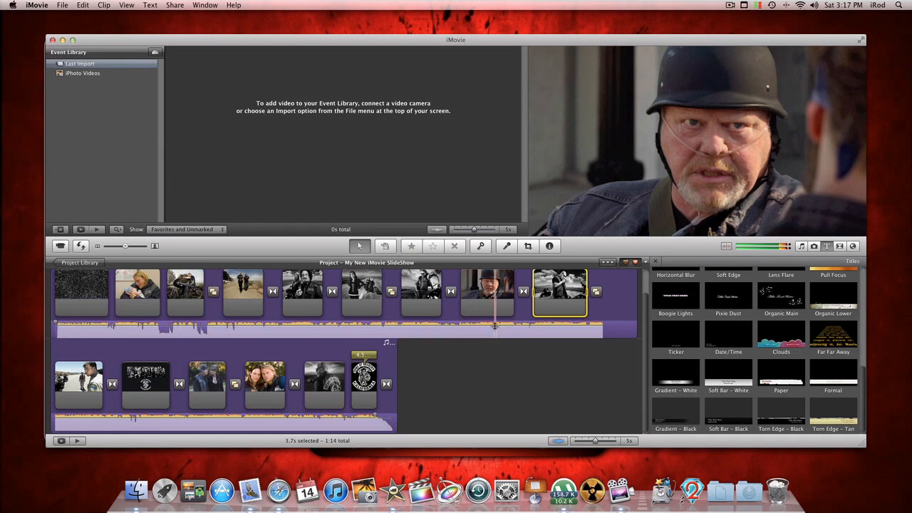
{"action": "left_click", "coordinate": [494, 327]}
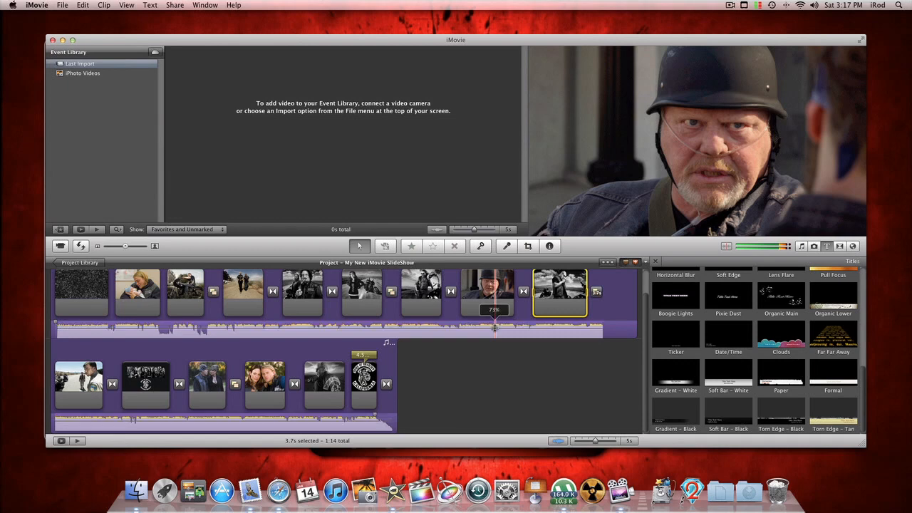
{"action": "left_click_drag", "start_coordinate": [494, 328], "coordinate": [495, 329]}
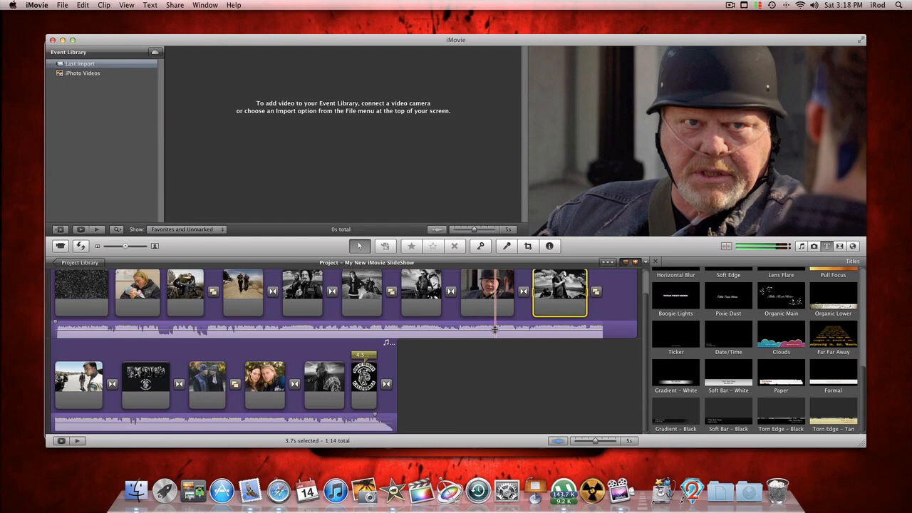
Replace only the transition after the man-lighting-a-cigarette photo with Ripple and play the result
{"action": "left_click", "coordinate": [840, 246]}
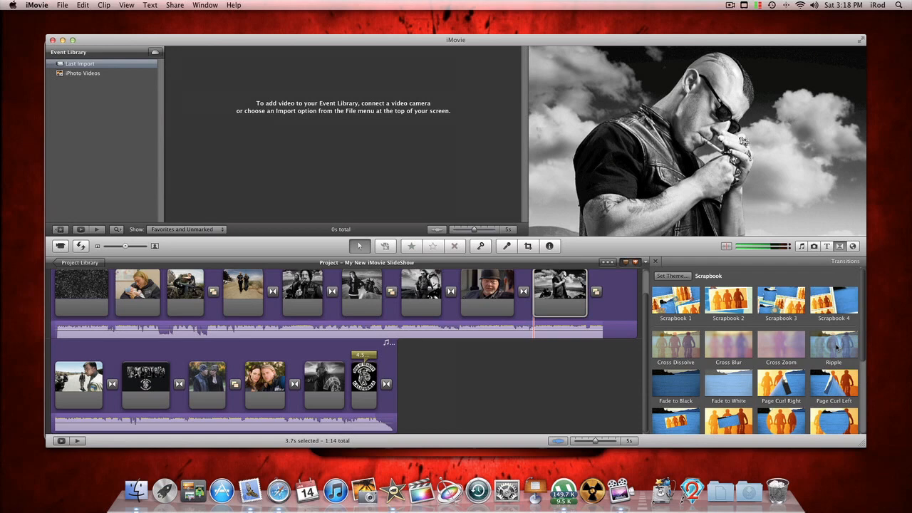
{"action": "left_click_drag", "start_coordinate": [836, 347], "coordinate": [597, 292]}
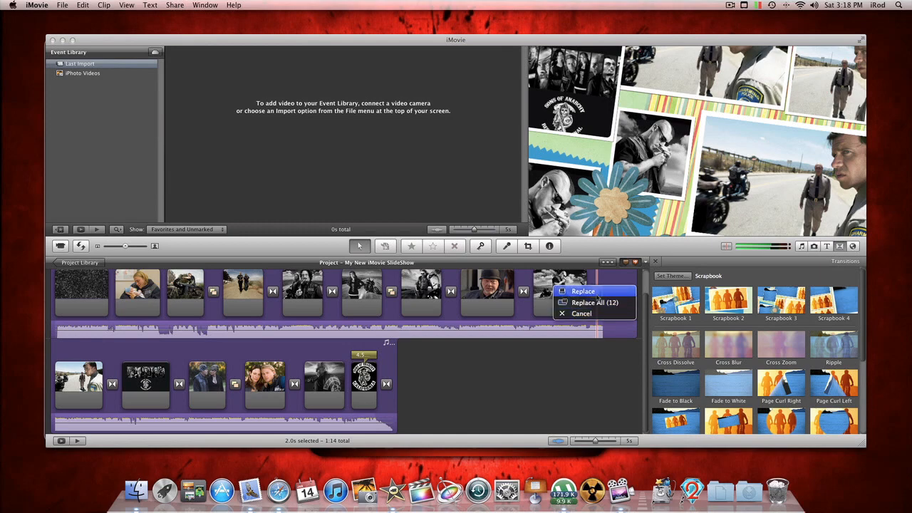
{"action": "left_click", "coordinate": [595, 292]}
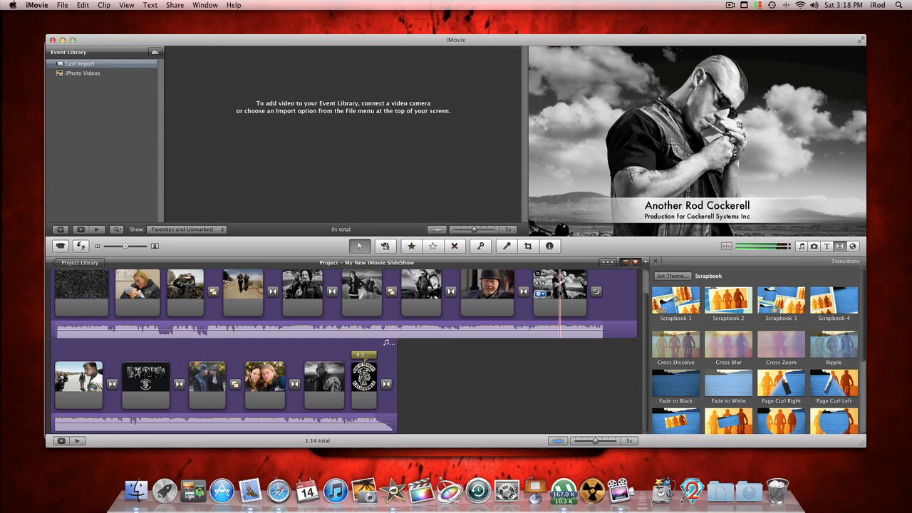
{"action": "key", "text": "space"}
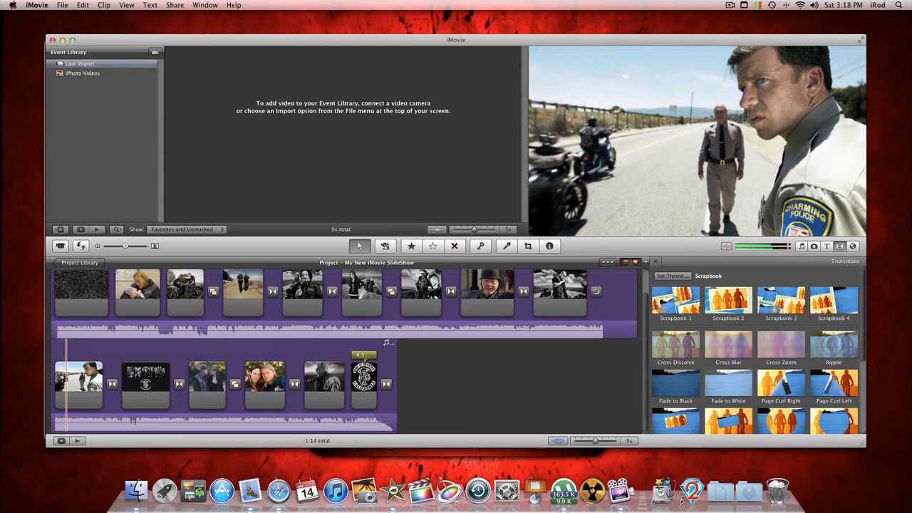
{"action": "key", "text": "space"}
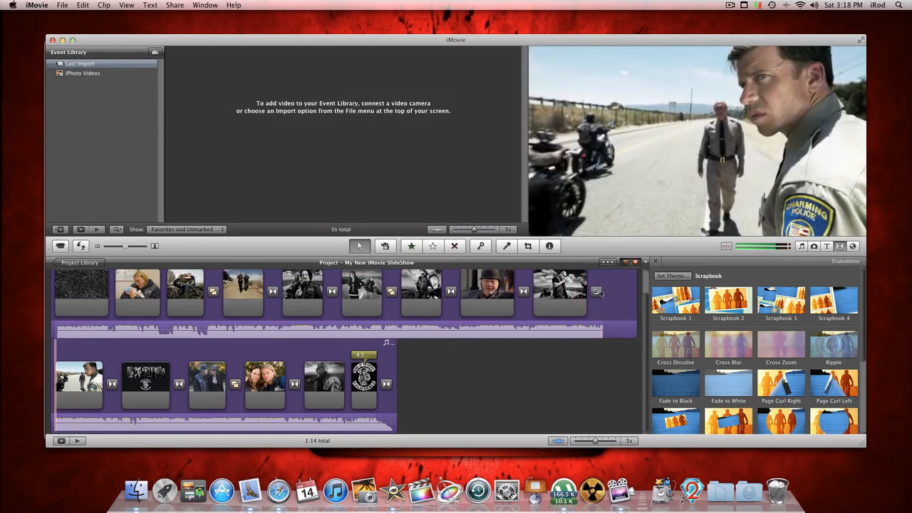
Set the Ripple transition's duration to 2 s without applying it to all transitions, and play the result
{"action": "double_click", "coordinate": [597, 291]}
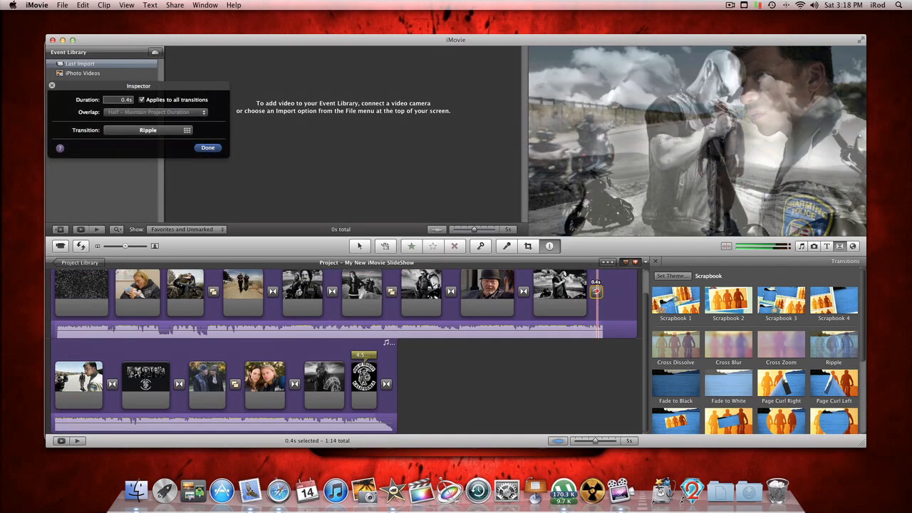
{"action": "left_click_drag", "start_coordinate": [122, 104], "coordinate": [136, 103]}
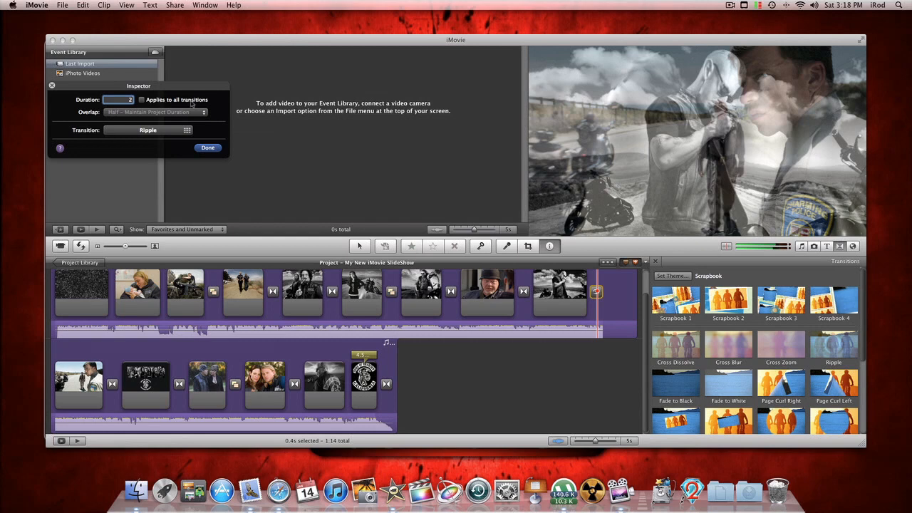
{"action": "left_click", "coordinate": [209, 149]}
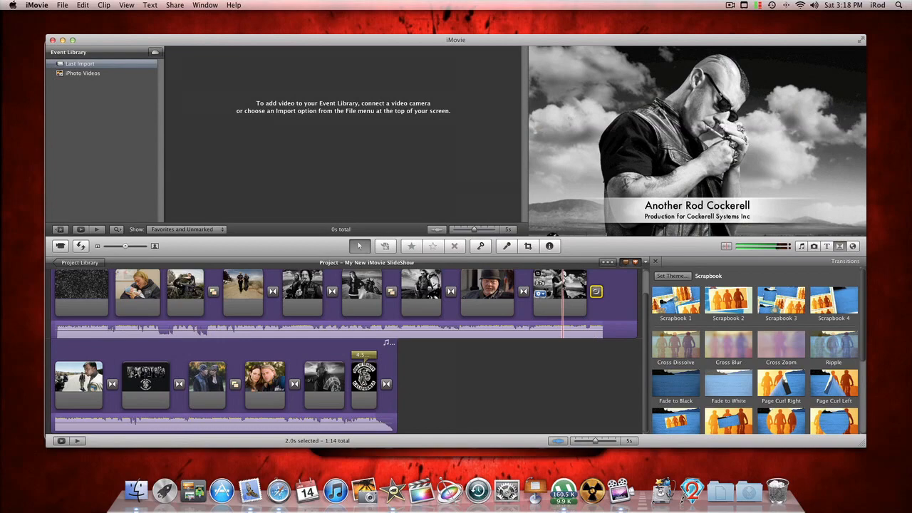
{"action": "key", "text": "space"}
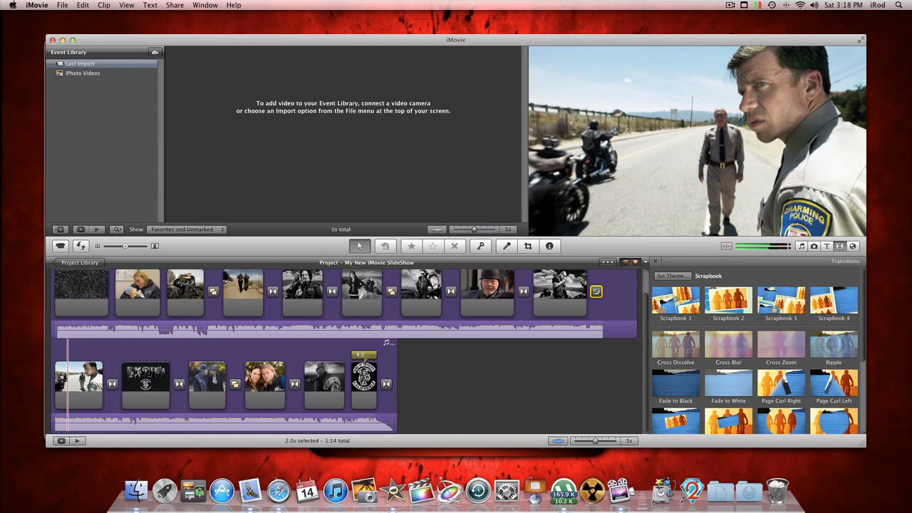
Change the transition between the helmeted man and the man lighting a cigarette to Page Curl Right and play it
{"action": "double_click", "coordinate": [523, 290]}
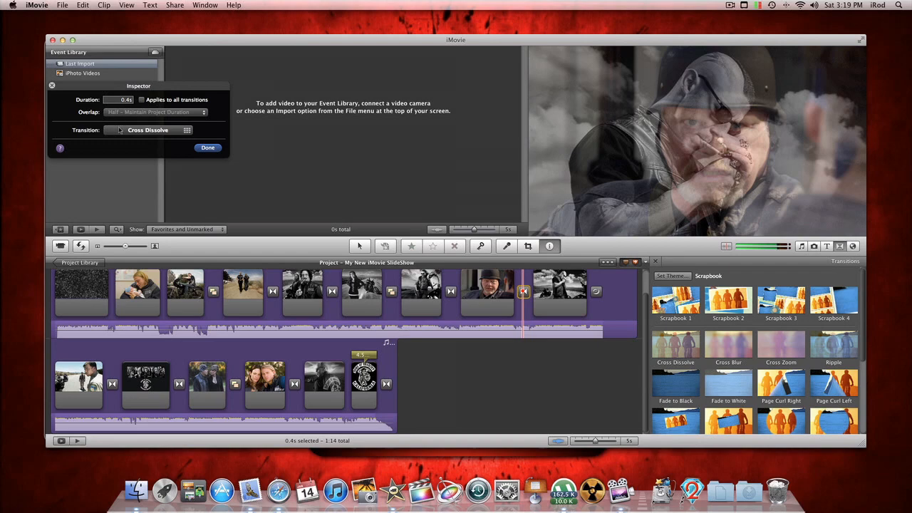
{"action": "left_click", "coordinate": [153, 135]}
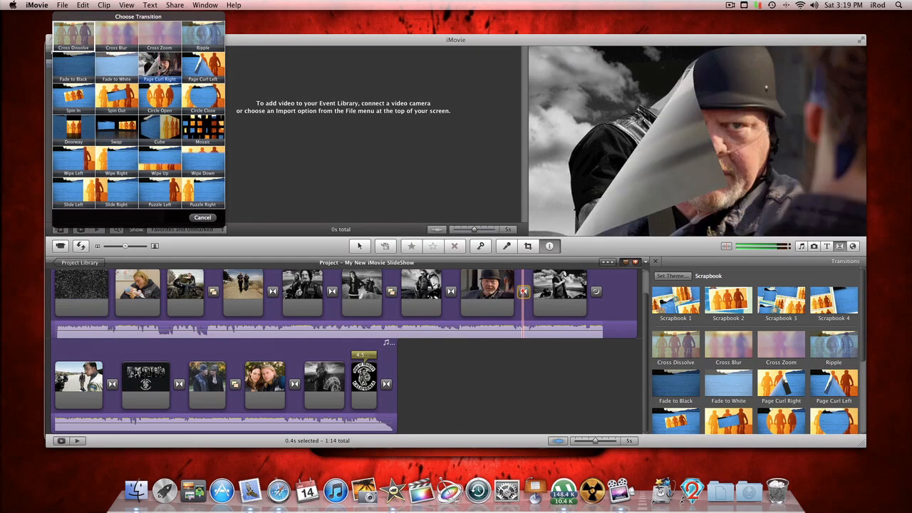
{"action": "left_click", "coordinate": [159, 65]}
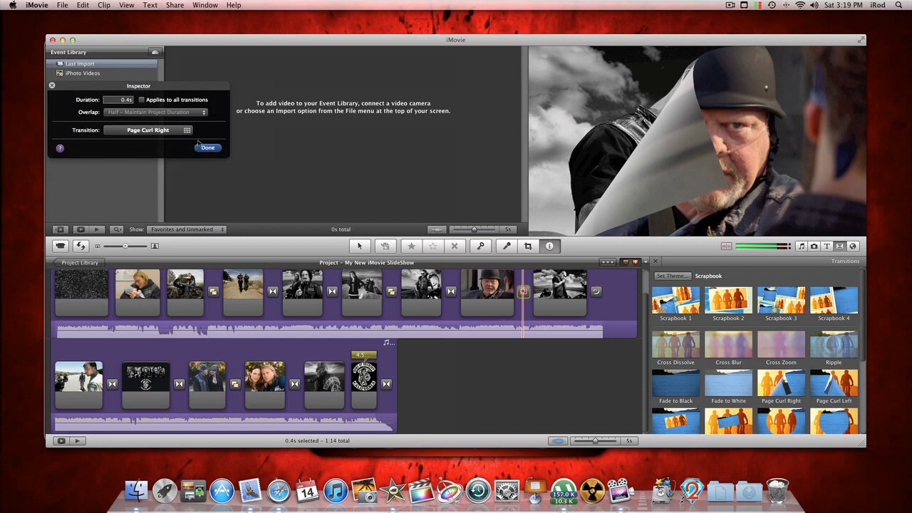
{"action": "left_click", "coordinate": [208, 148]}
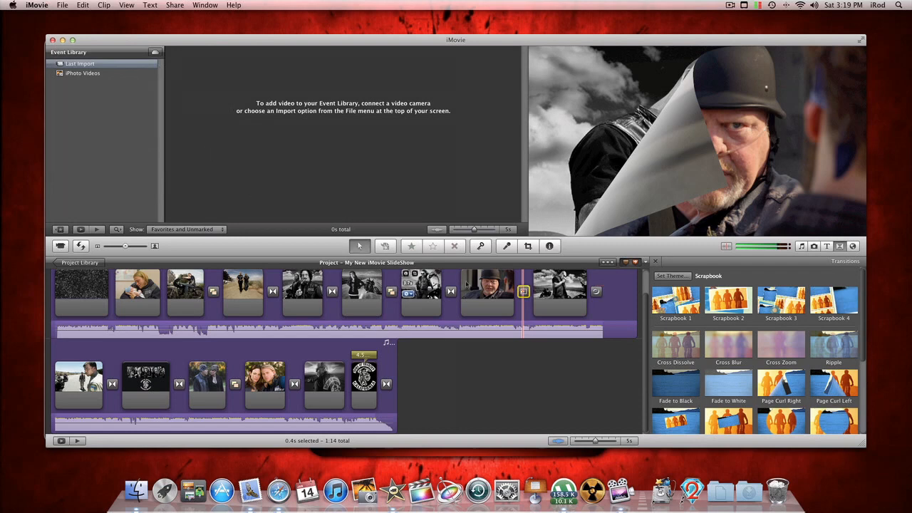
{"action": "key", "text": "space"}
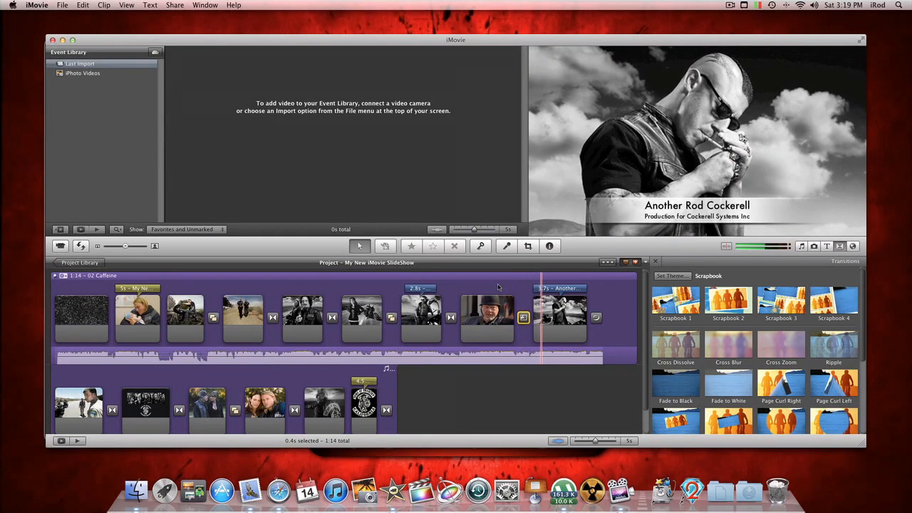
{"action": "key", "text": "space"}
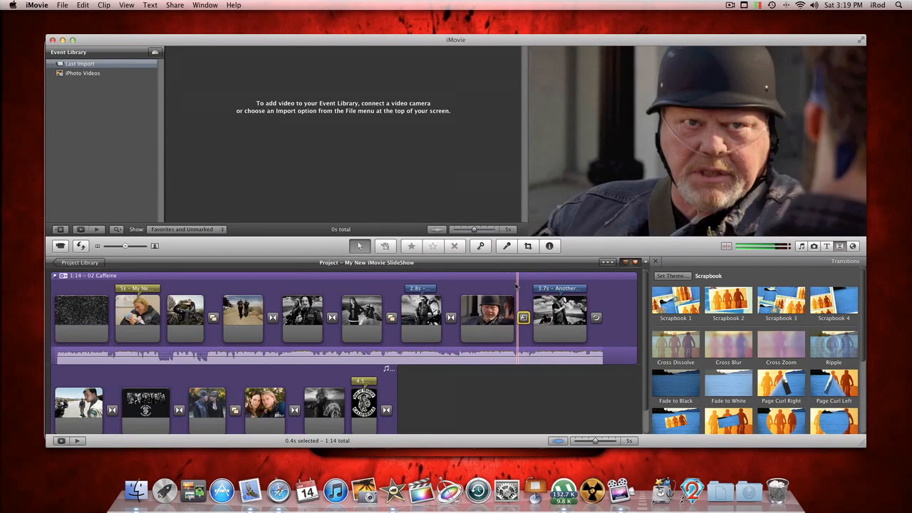
Set the Page Curl Right transition's duration to 2 s and play back the slideshow
{"action": "double_click", "coordinate": [523, 317]}
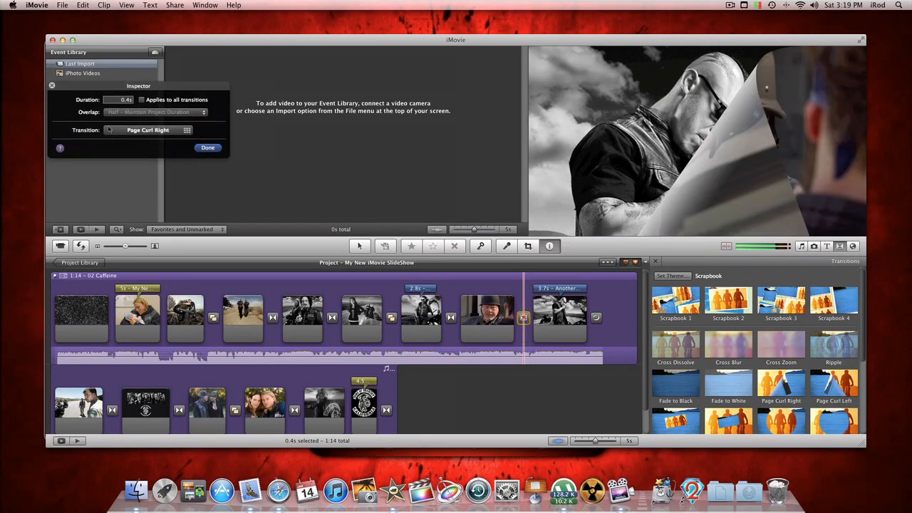
{"action": "left_click_drag", "start_coordinate": [112, 104], "coordinate": [161, 104]}
{"action": "key", "text": "Return"}
{"action": "left_click", "coordinate": [207, 148]}
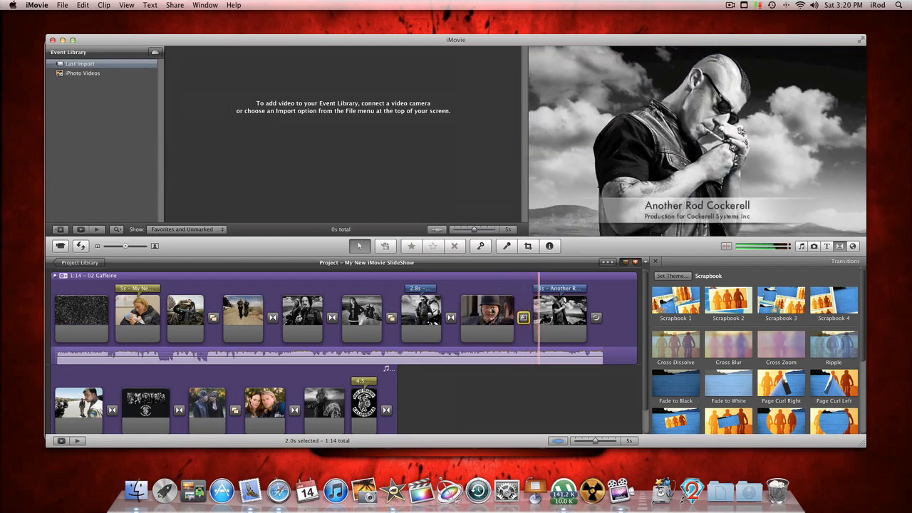
{"action": "key", "text": "space"}
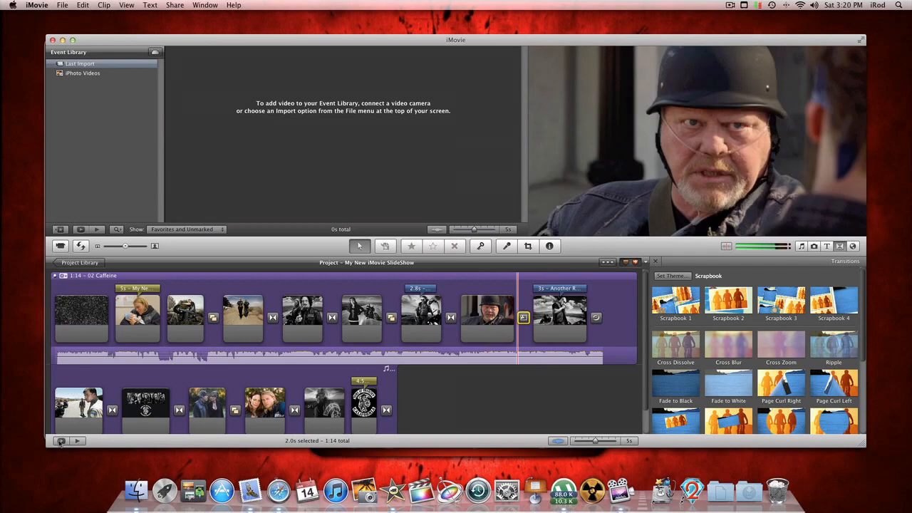
{"action": "left_click", "coordinate": [61, 441]}
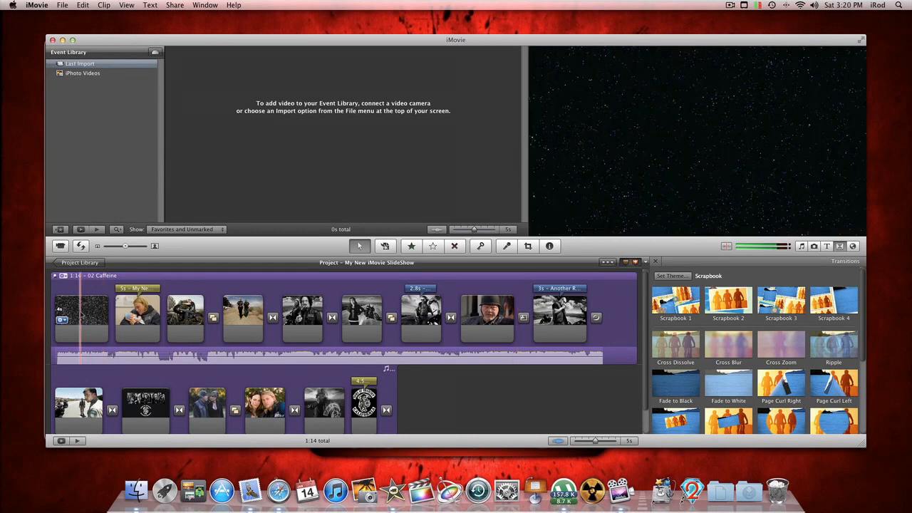
Replace the Stars background at the project's start with the Underwater background
{"action": "left_click", "coordinate": [853, 245]}
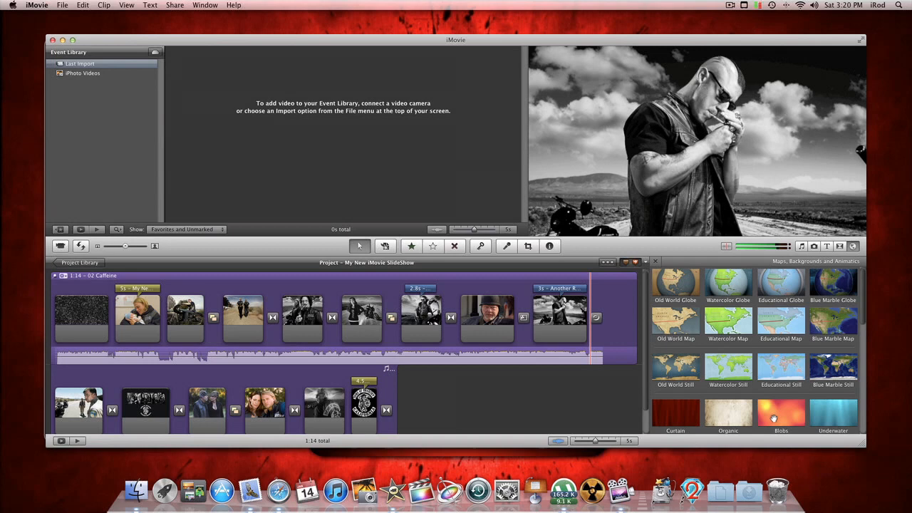
{"action": "scroll", "coordinate": [774, 418], "scroll_direction": "down", "scroll_amount": 15}
{"action": "scroll", "coordinate": [774, 421], "scroll_direction": "up", "scroll_amount": 10}
{"action": "scroll", "coordinate": [774, 421], "scroll_direction": "up", "scroll_amount": 3}
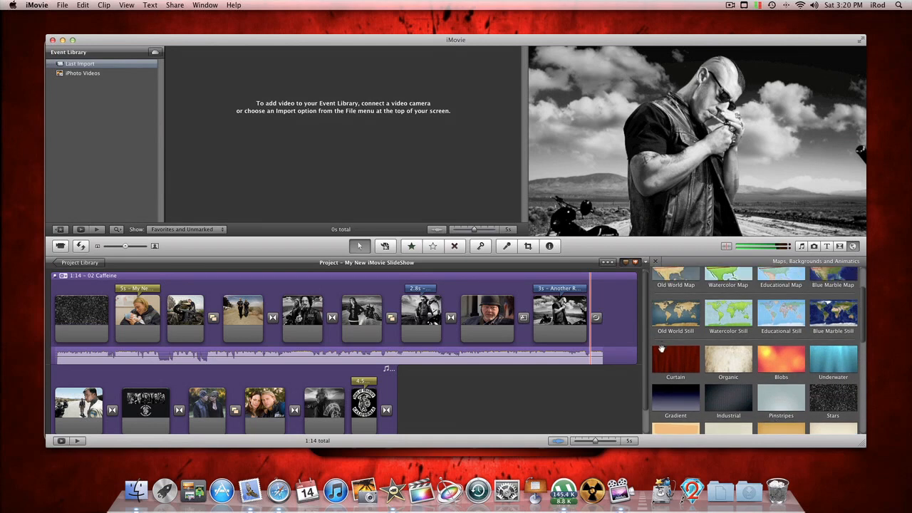
{"action": "scroll", "coordinate": [670, 362], "scroll_direction": "up", "scroll_amount": 1}
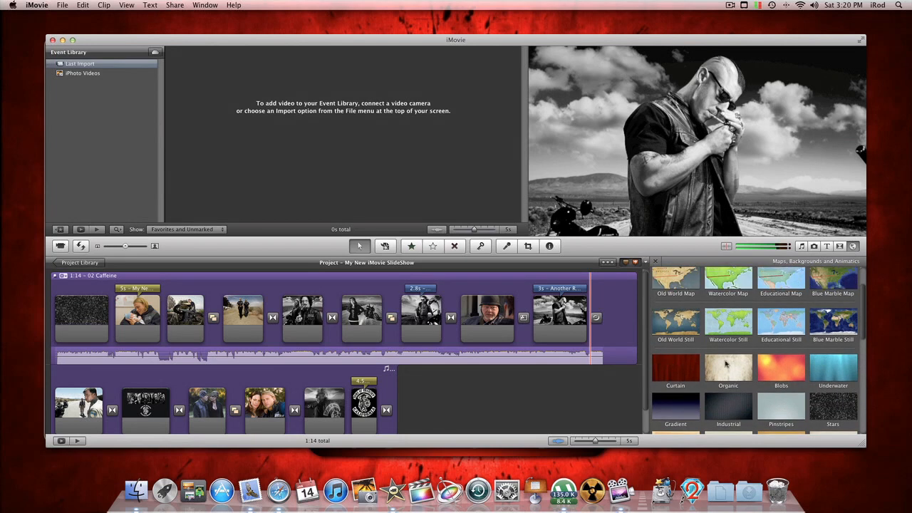
{"action": "left_click_drag", "start_coordinate": [846, 367], "coordinate": [84, 313]}
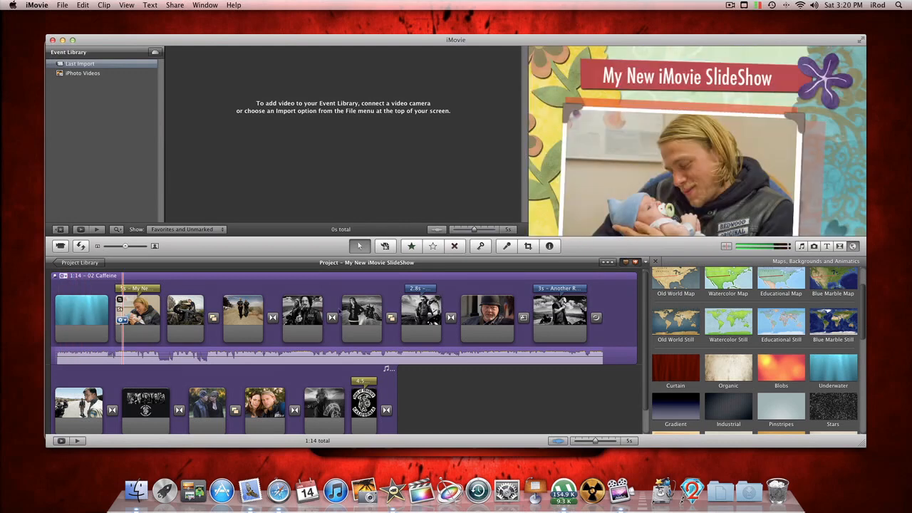
Replace the opening background clip with the Blue Marble Globe map
{"action": "scroll", "coordinate": [805, 311], "scroll_direction": "up", "scroll_amount": 3}
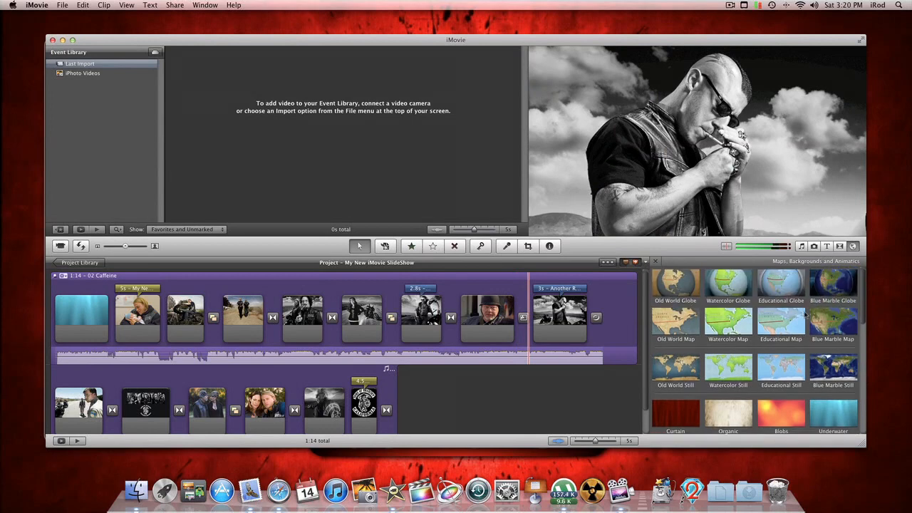
{"action": "left_click_drag", "start_coordinate": [823, 288], "coordinate": [74, 301]}
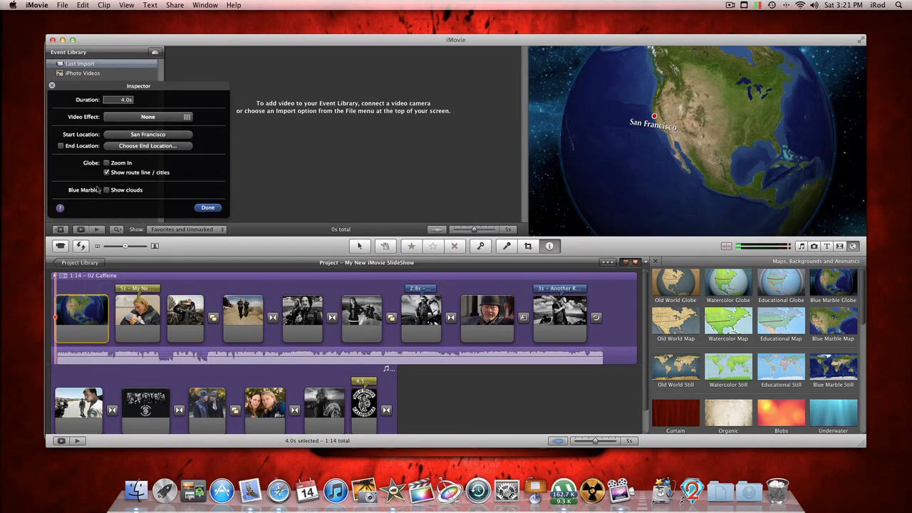
Set the start location of the opening Blue Marble Globe clip to Samara, Russia
{"action": "left_click", "coordinate": [141, 136]}
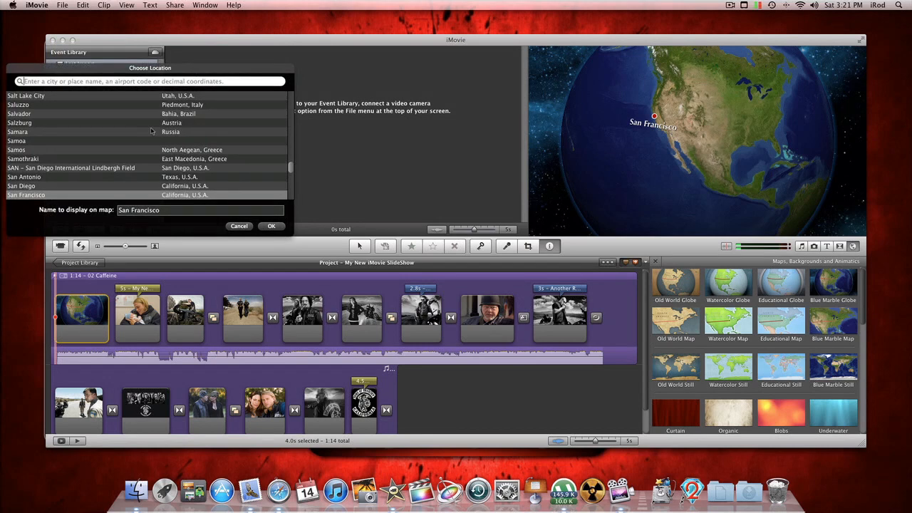
{"action": "left_click", "coordinate": [143, 133]}
{"action": "left_click", "coordinate": [270, 227]}
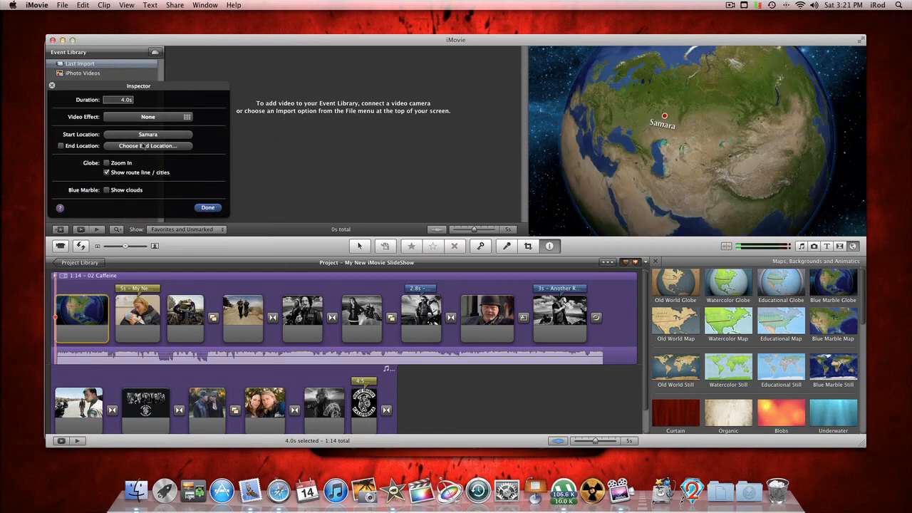
Set the globe clip's end location to Sydney, Australia
{"action": "left_click", "coordinate": [145, 146]}
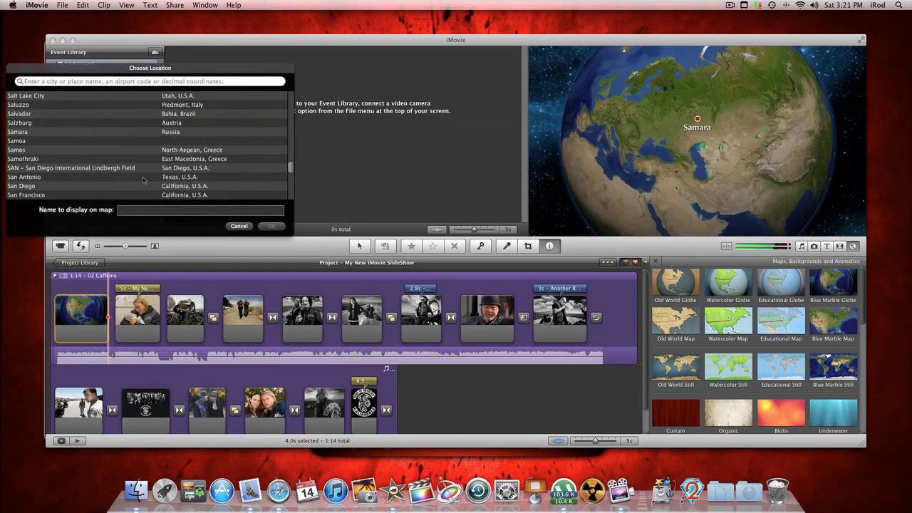
{"action": "type", "text": "syd"}
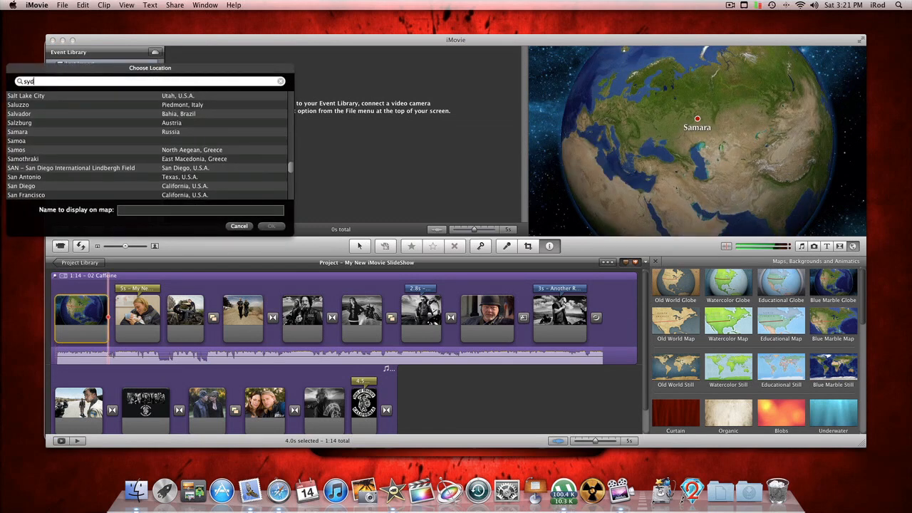
{"action": "type", "text": "ney"}
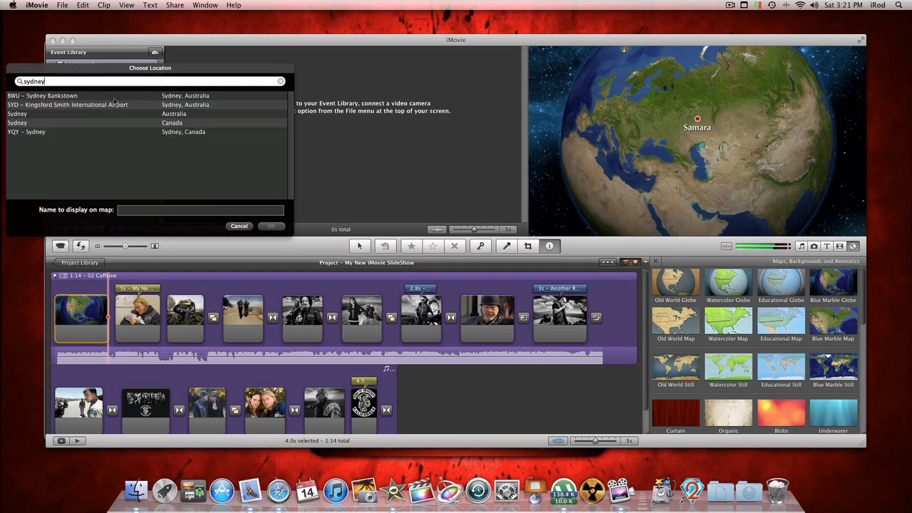
{"action": "left_click", "coordinate": [102, 116]}
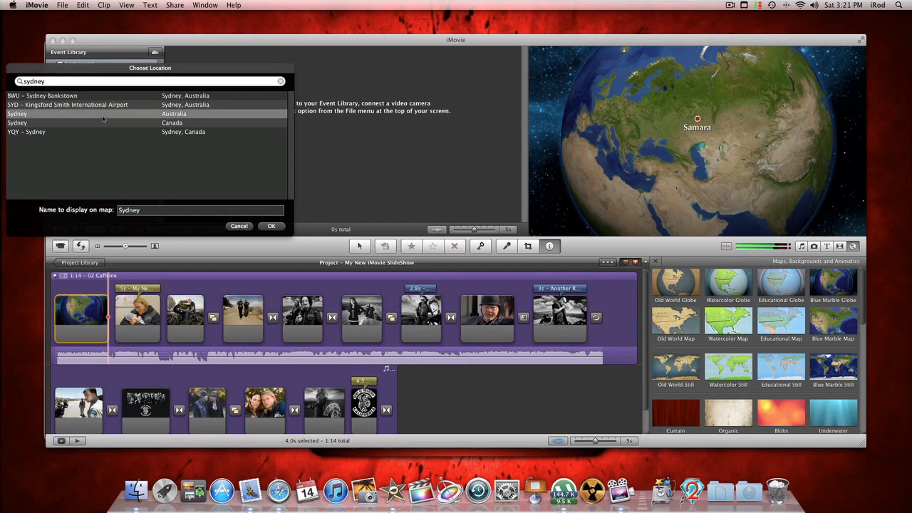
{"action": "left_click", "coordinate": [271, 226]}
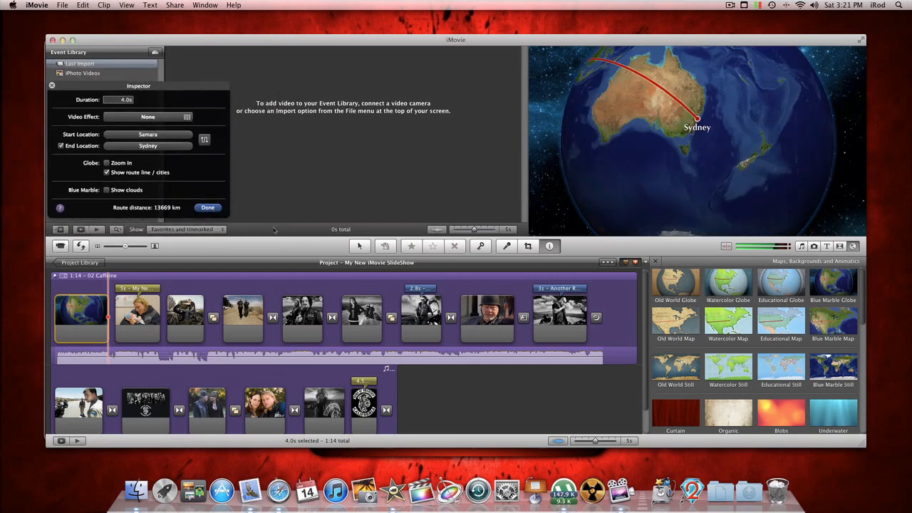
Enable Zoom In for the globe, keep the route line and cities shown, and try the clouds before turning them back off
{"action": "left_click", "coordinate": [106, 163]}
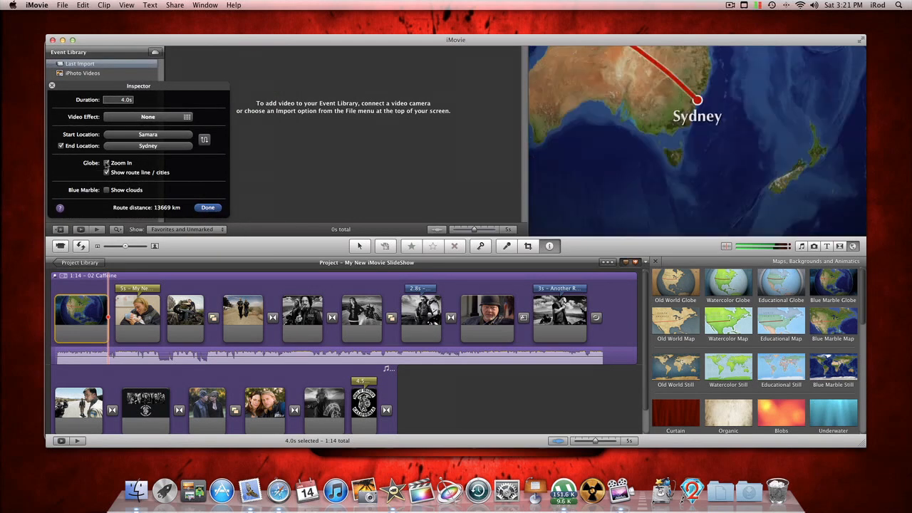
{"action": "left_click", "coordinate": [106, 172]}
{"action": "left_click", "coordinate": [106, 191]}
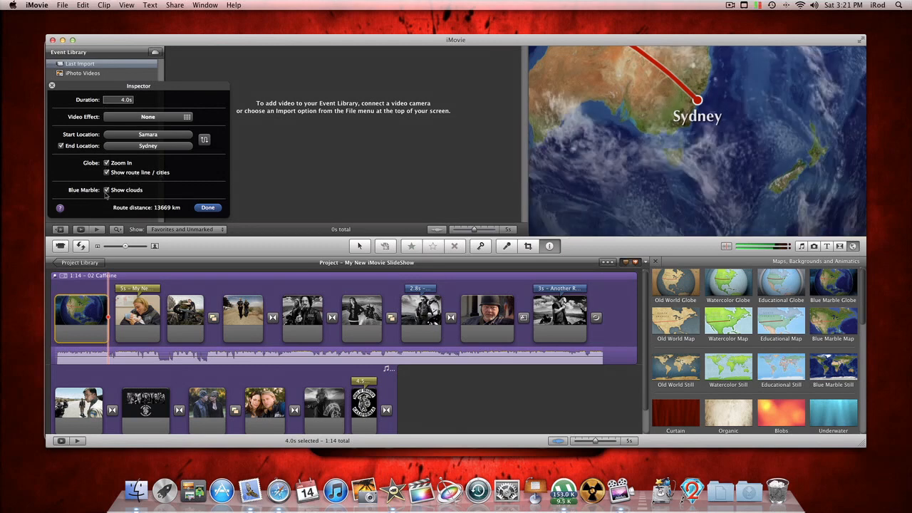
{"action": "left_click", "coordinate": [105, 191]}
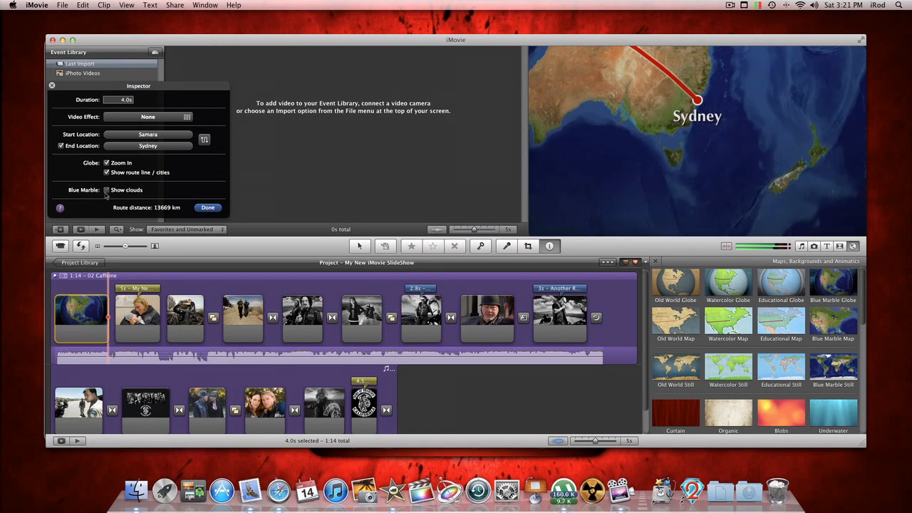
Apply the Heat Wave video effect to the globe clip, set its duration to 10 s, and play it
{"action": "left_click", "coordinate": [135, 118]}
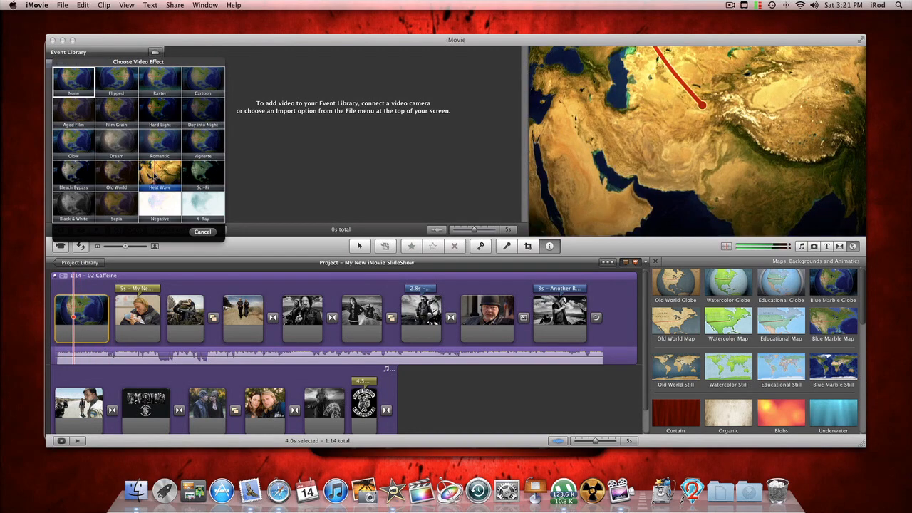
{"action": "left_click", "coordinate": [153, 174]}
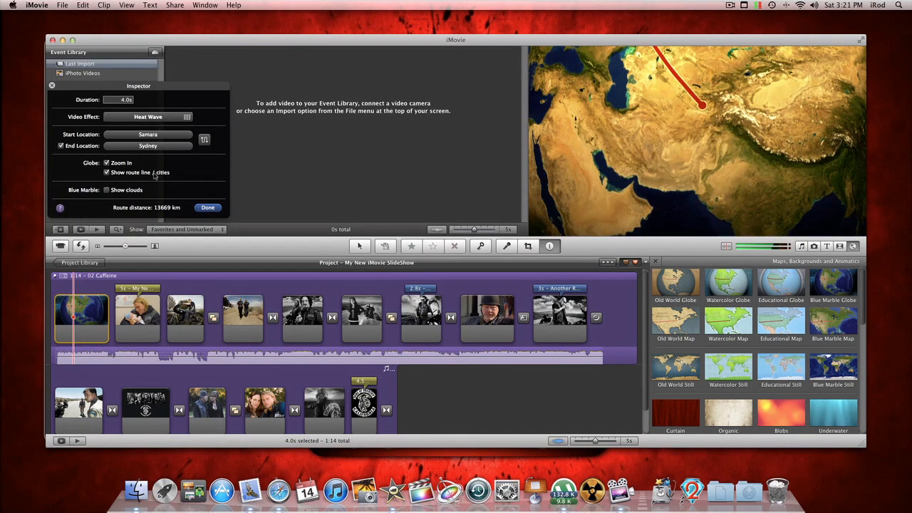
{"action": "left_click", "coordinate": [115, 101]}
{"action": "type", "text": "10"}
{"action": "left_click", "coordinate": [207, 208]}
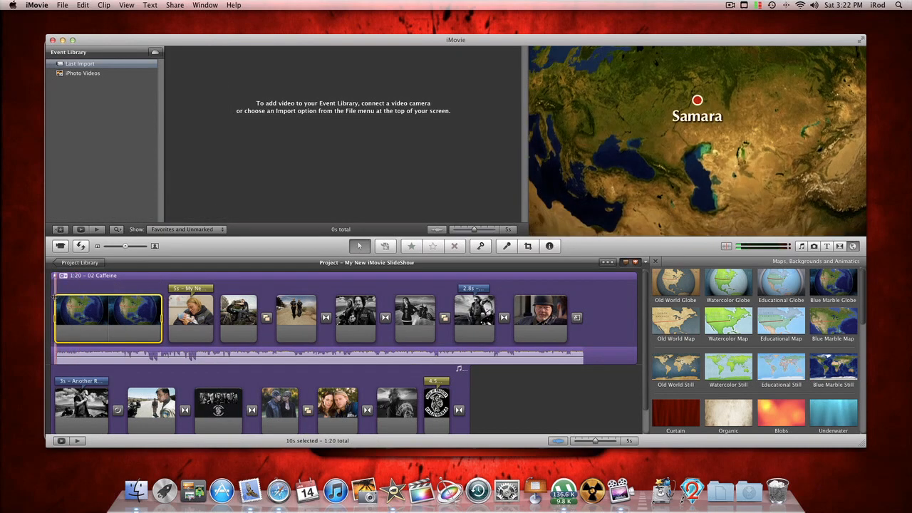
{"action": "key", "text": "space"}
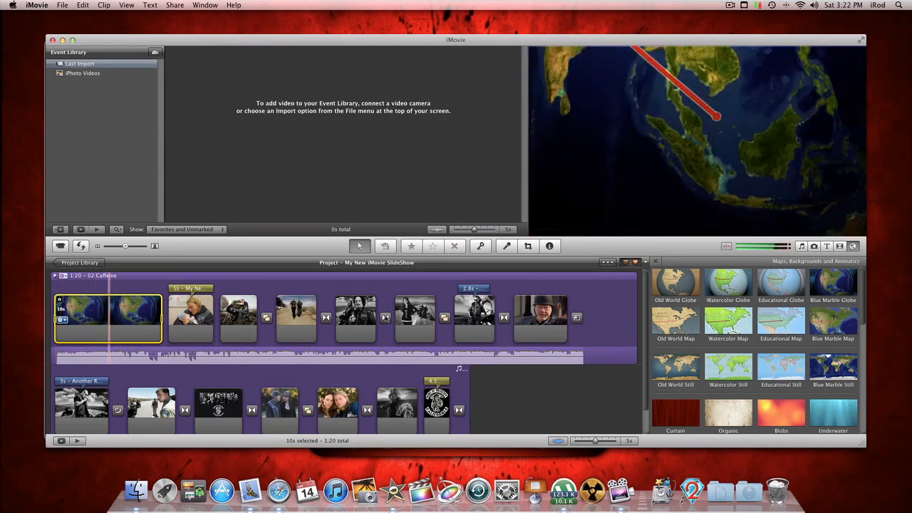
Try the Organic Main title over the whole globe clip and undo it
{"action": "left_click", "coordinate": [826, 246]}
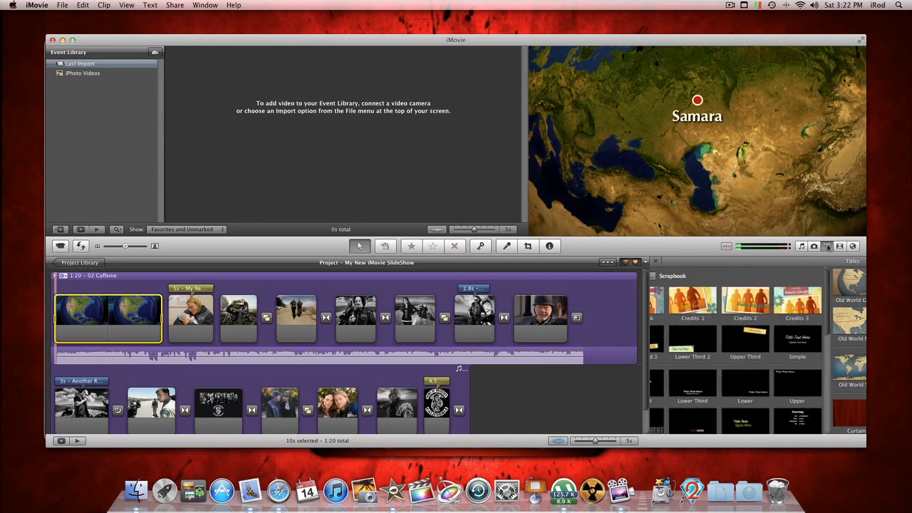
{"action": "scroll", "coordinate": [787, 345], "scroll_direction": "down", "scroll_amount": 10}
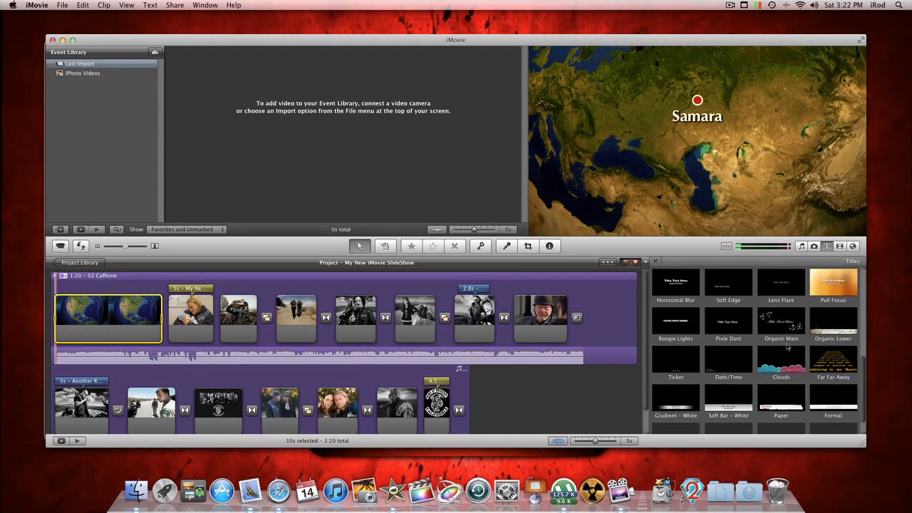
{"action": "left_click_drag", "start_coordinate": [783, 324], "coordinate": [110, 307]}
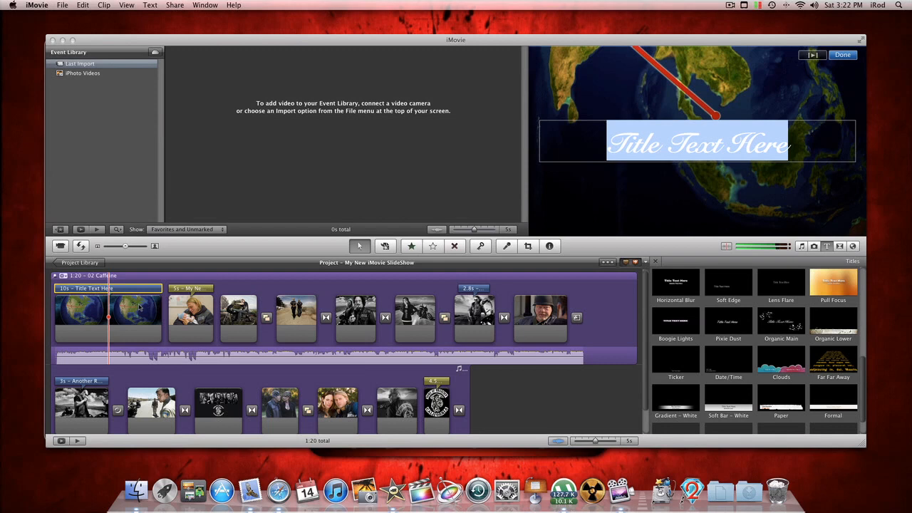
{"action": "key", "text": "super+z"}
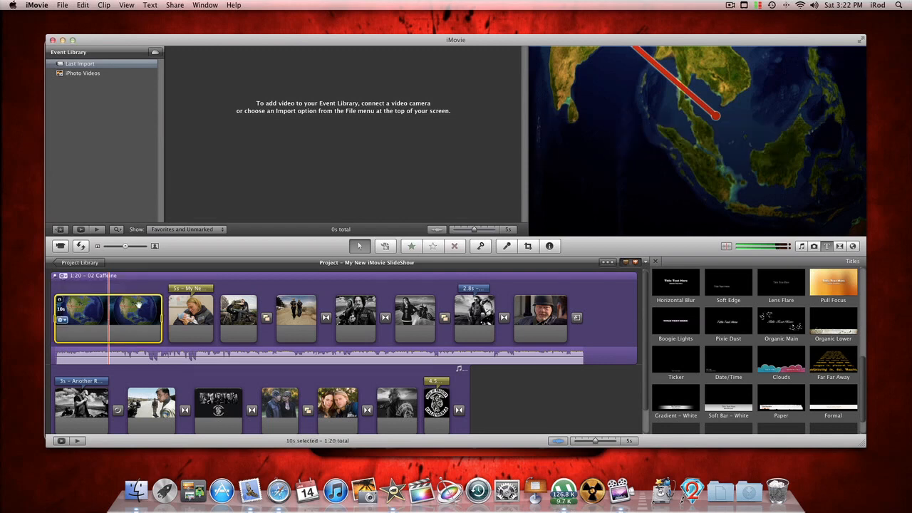
Try the Organic Main title over only the opening third of the globe clip and undo it
{"action": "left_click", "coordinate": [83, 5]}
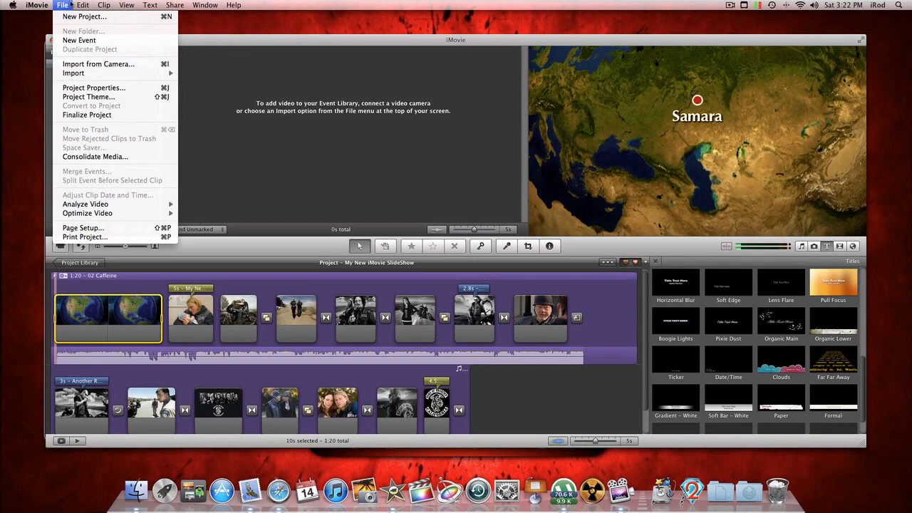
{"action": "left_click", "coordinate": [83, 5]}
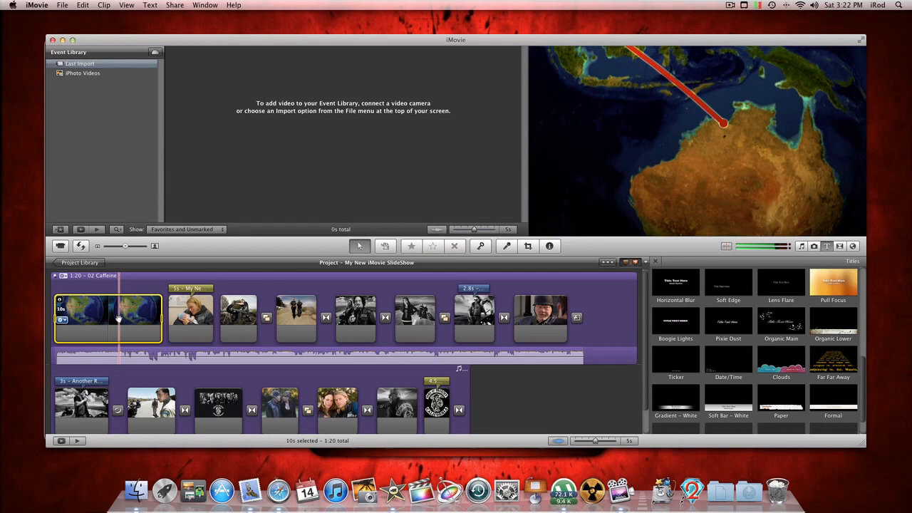
{"action": "left_click_drag", "start_coordinate": [778, 340], "coordinate": [73, 318]}
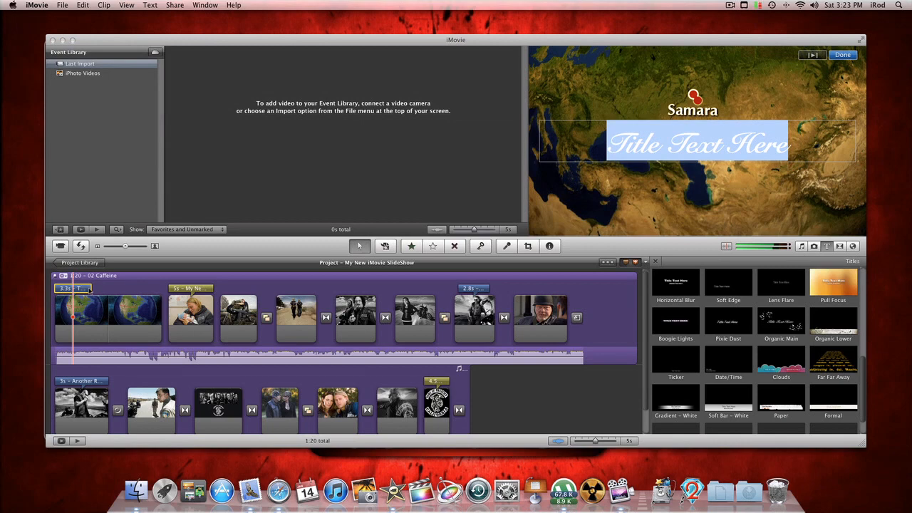
{"action": "key", "text": "super+z"}
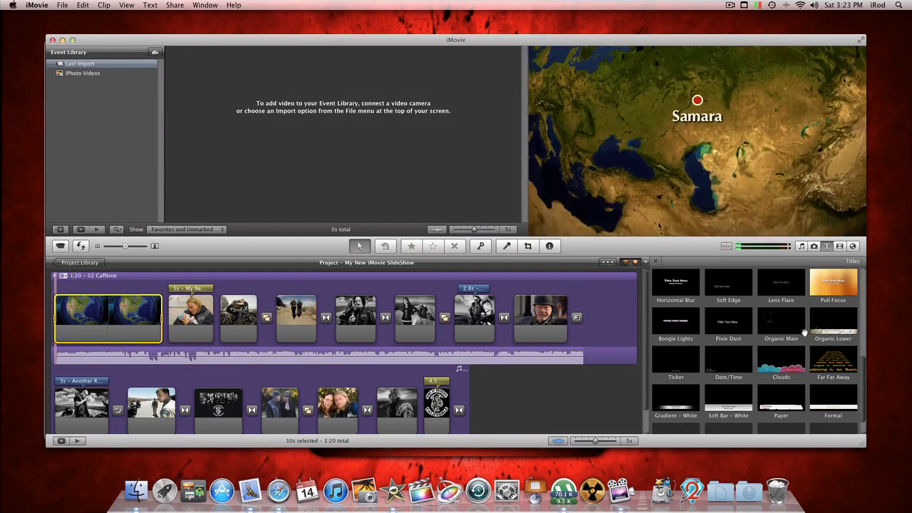
Add the Organic Main title to the last third of the globe clip and extend it back to the clip's start, making it 10 s long
{"action": "left_click_drag", "start_coordinate": [792, 327], "coordinate": [144, 318]}
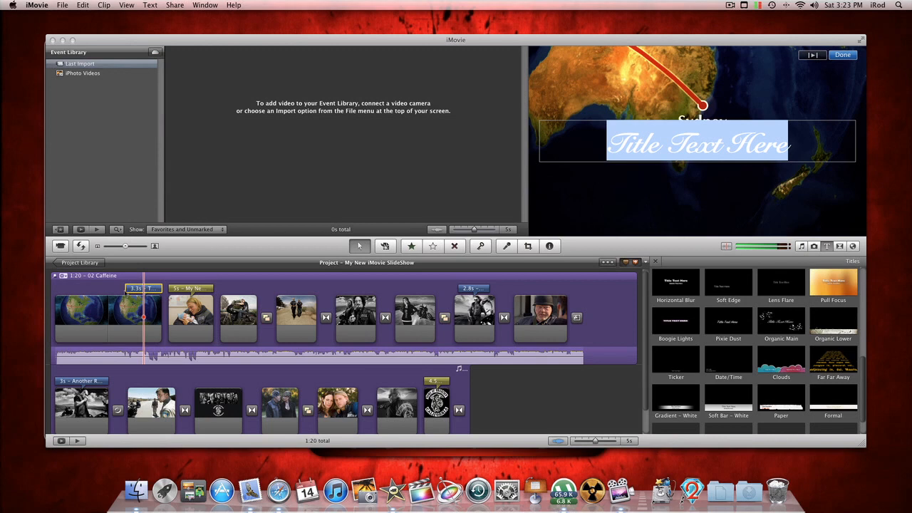
{"action": "left_click", "coordinate": [133, 289]}
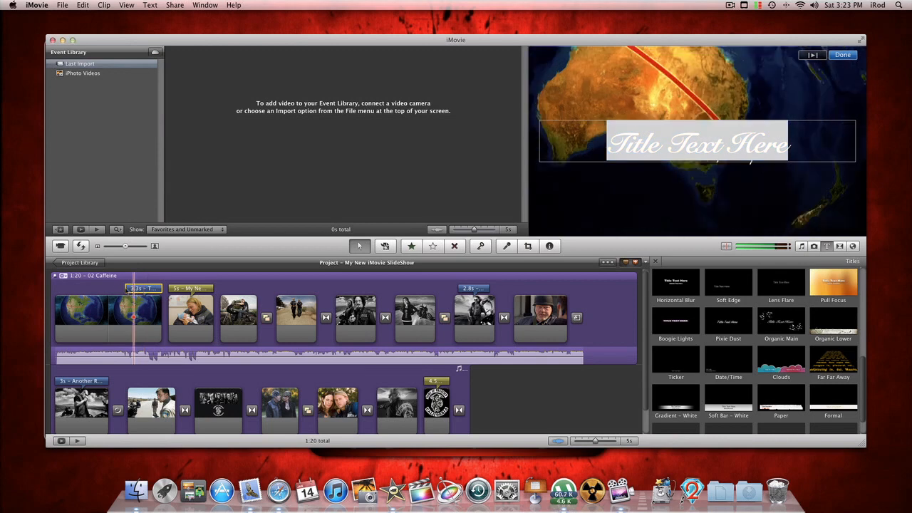
{"action": "left_click_drag", "start_coordinate": [126, 288], "coordinate": [56, 288]}
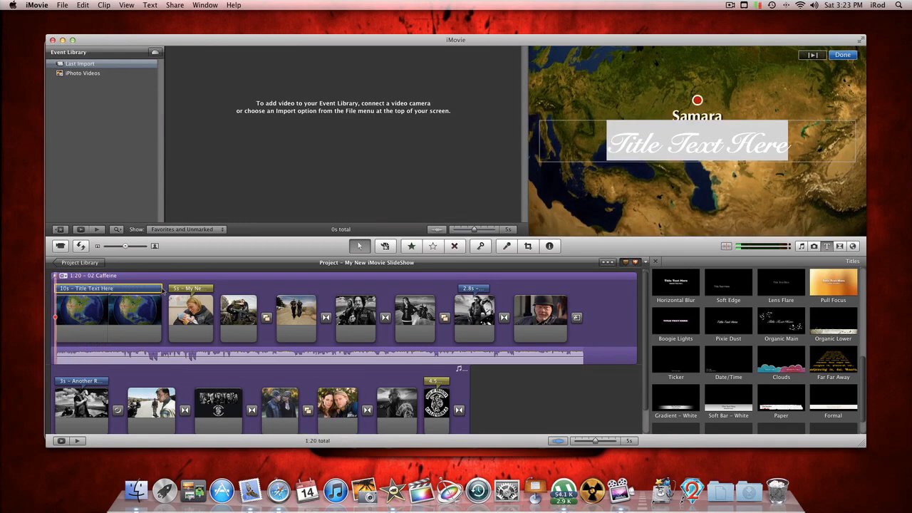
Preview the project as a single-row timeline through to its end, try hiding the audio waveforms, and return to the stacked-row layout
{"action": "left_click", "coordinate": [607, 262]}
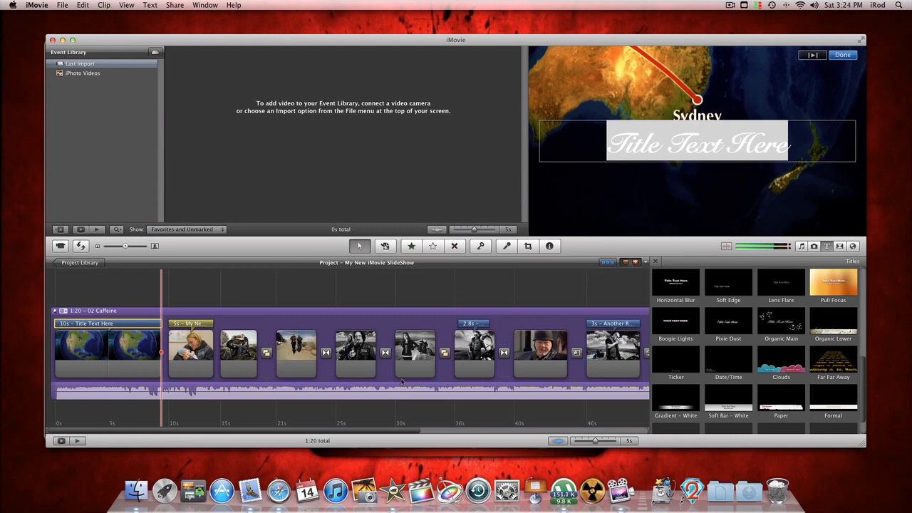
{"action": "left_click_drag", "start_coordinate": [351, 431], "coordinate": [591, 437]}
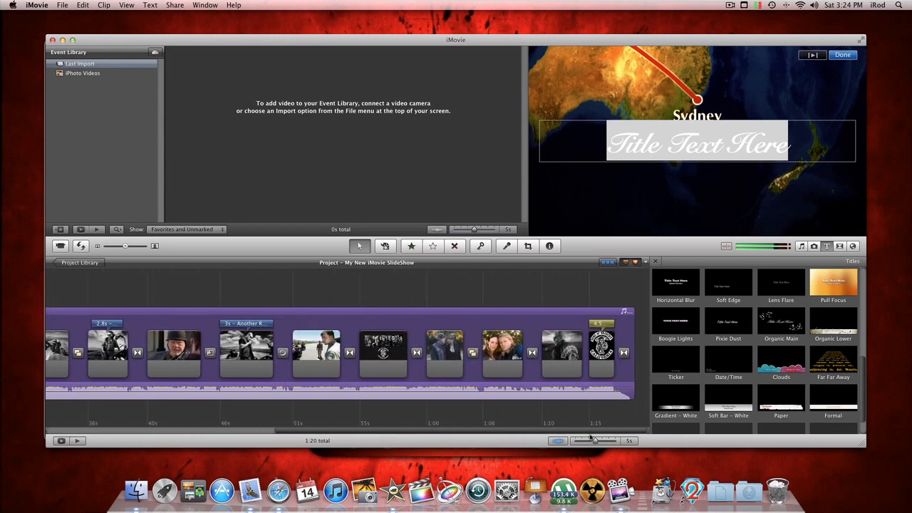
{"action": "left_click_drag", "start_coordinate": [591, 437], "coordinate": [558, 441]}
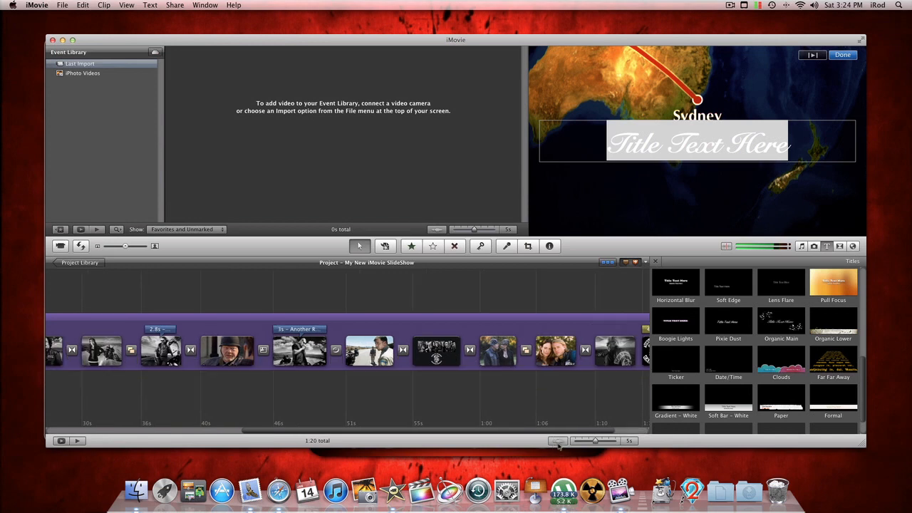
{"action": "left_click", "coordinate": [607, 262]}
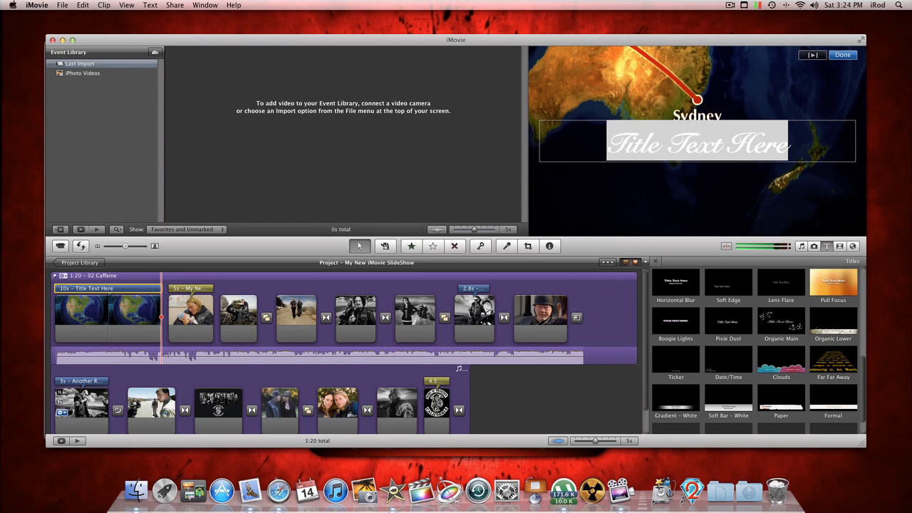
Select the background music track and examine the second row of the stacked project timeline
{"action": "left_click", "coordinate": [604, 296]}
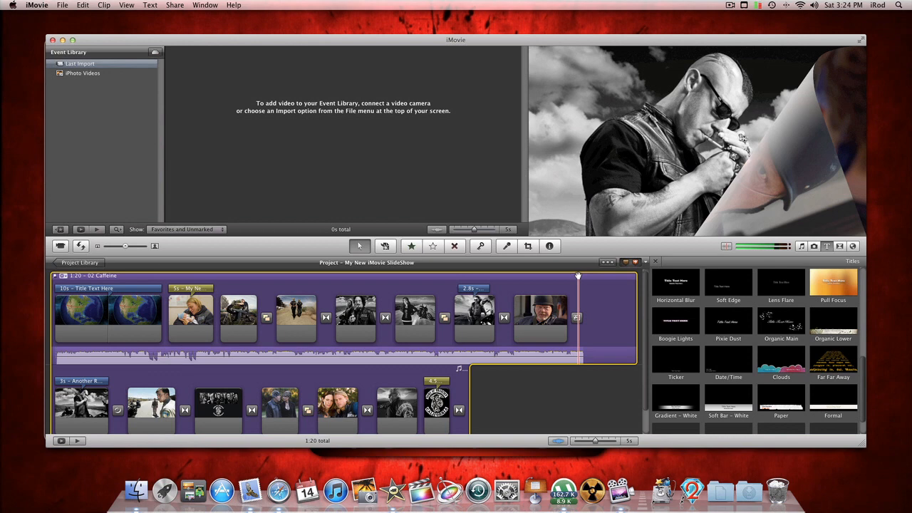
{"action": "scroll", "coordinate": [64, 385], "scroll_direction": "down", "scroll_amount": 2}
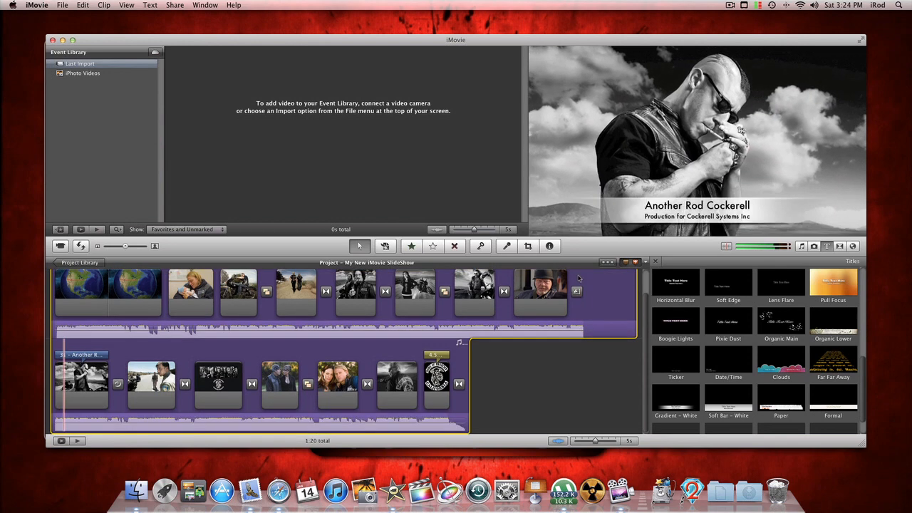
{"action": "key", "text": "space"}
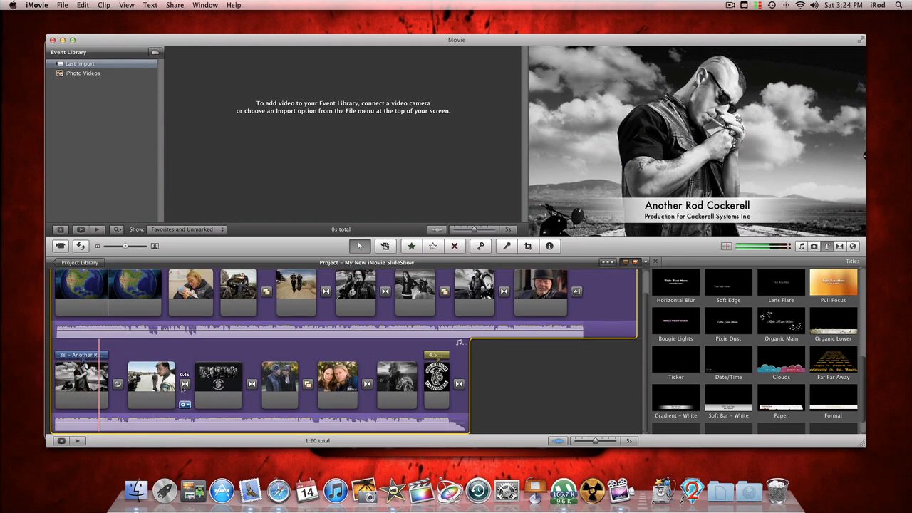
Display the project as a single-row timeline and open the Inspector for the background music from the end of its track
{"action": "left_click", "coordinate": [607, 262]}
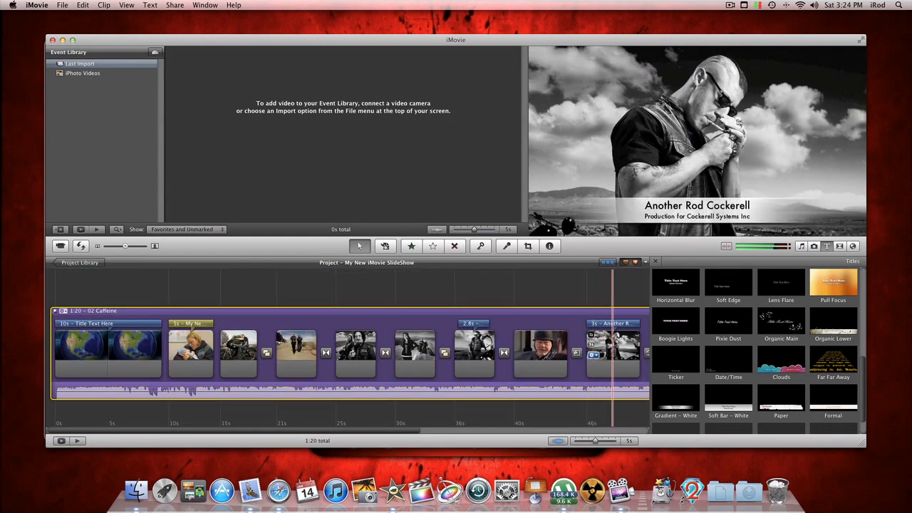
{"action": "left_click_drag", "start_coordinate": [358, 432], "coordinate": [46, 426]}
{"action": "left_click_drag", "start_coordinate": [274, 434], "coordinate": [712, 441]}
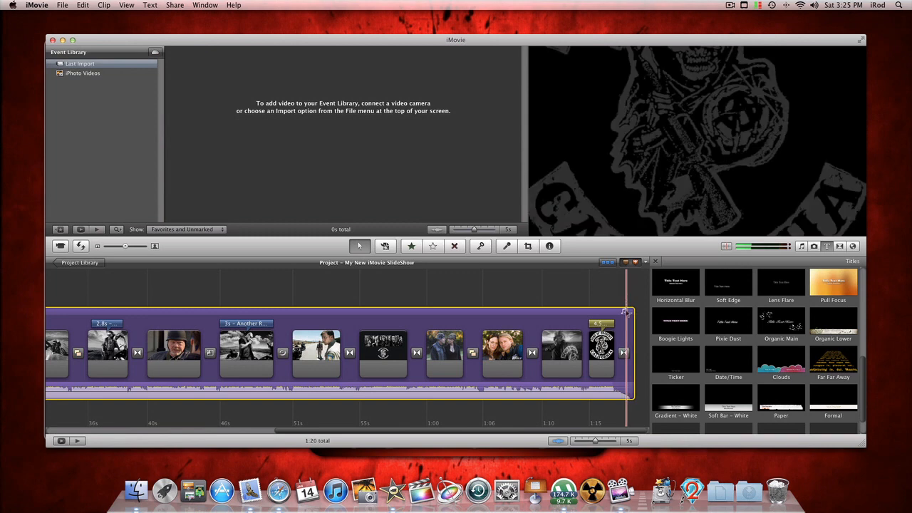
{"action": "double_click", "coordinate": [626, 311]}
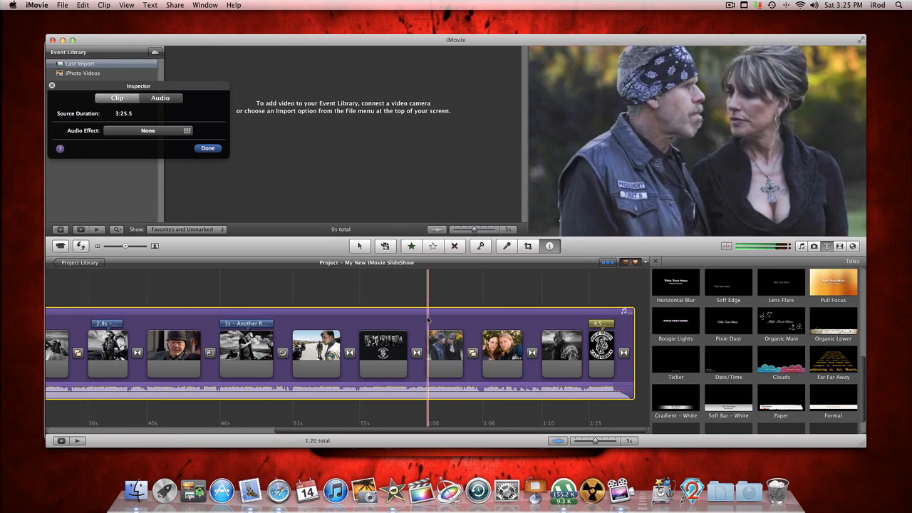
Browse the audio effects for the background music without applying one, and show the track's audio adjustments
{"action": "left_click", "coordinate": [132, 131]}
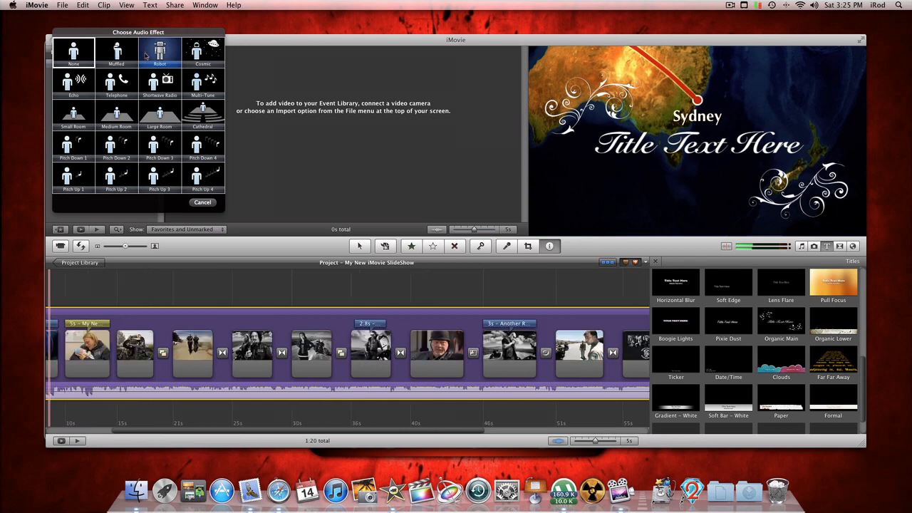
{"action": "left_click", "coordinate": [202, 204]}
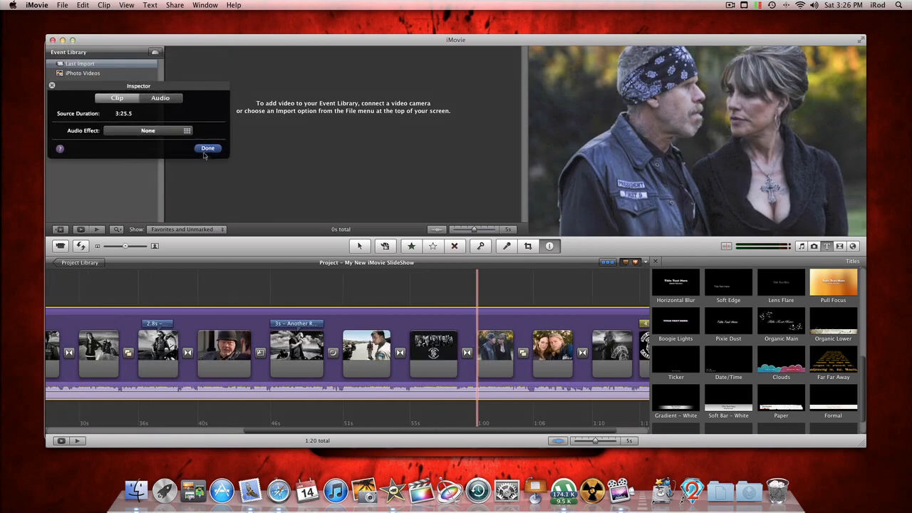
{"action": "left_click", "coordinate": [170, 99]}
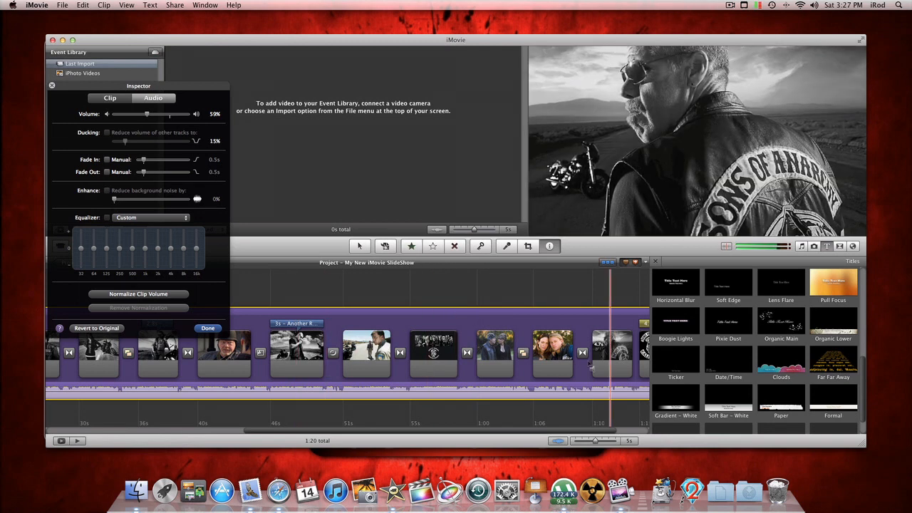
Play the end of the slideshow and give the background music a manual fade-out of 2.0 s
{"action": "left_click_drag", "start_coordinate": [393, 431], "coordinate": [592, 438]}
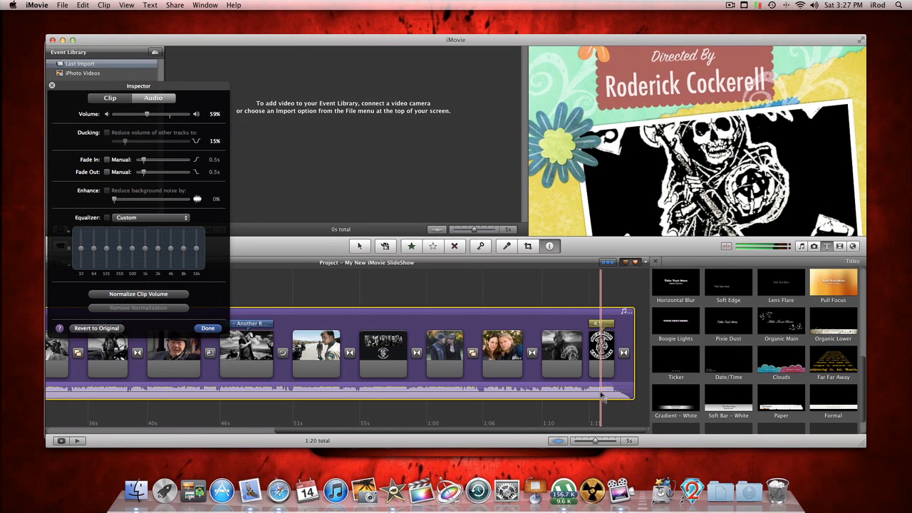
{"action": "key", "text": "space"}
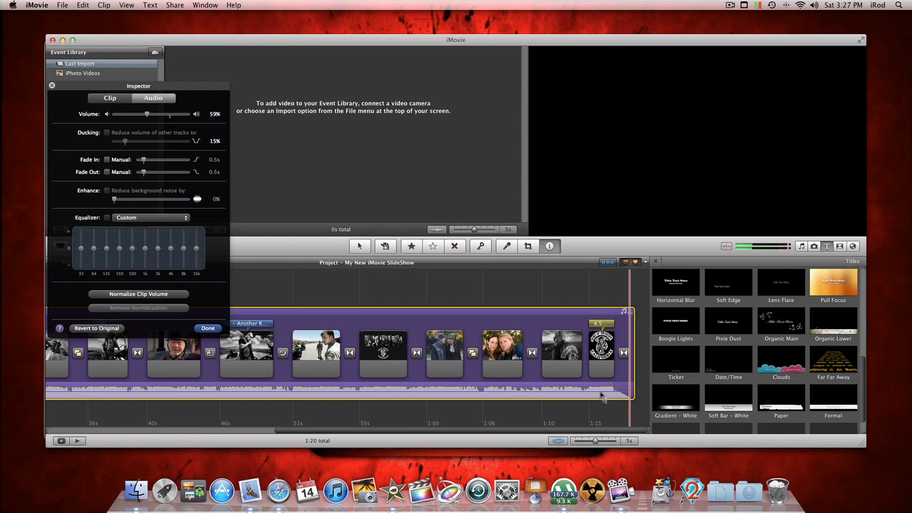
{"action": "left_click", "coordinate": [106, 171]}
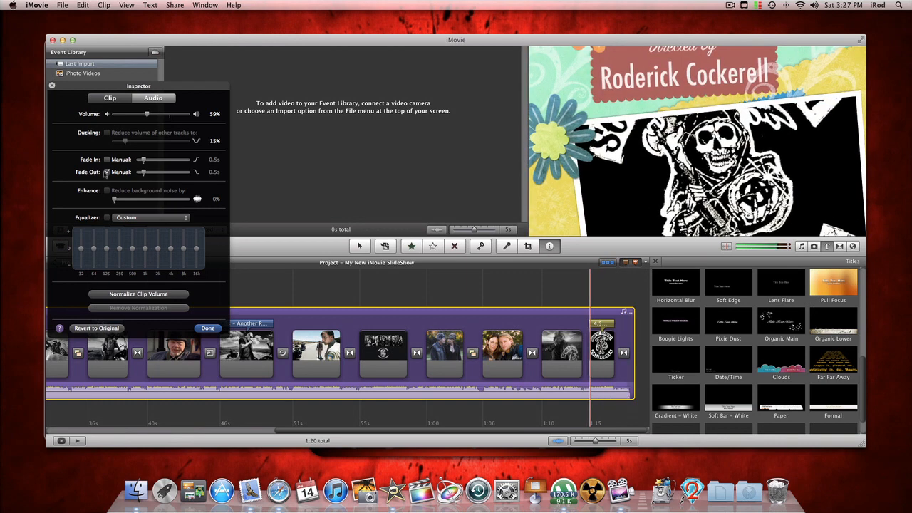
{"action": "mouse_move", "coordinate": [144, 172]}
{"action": "left_mouse_down"}
{"action": "mouse_move", "coordinate": [197, 177]}
{"action": "mouse_move", "coordinate": [159, 176]}
{"action": "left_mouse_up"}
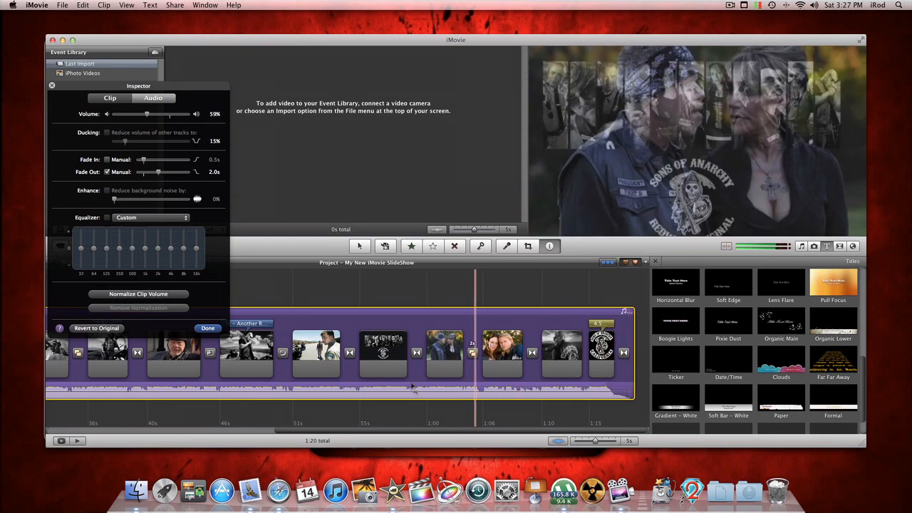
Replace the placeholder title over the opening globe clip with "Greetings from Sydney"
{"action": "left_click_drag", "start_coordinate": [415, 431], "coordinate": [65, 411]}
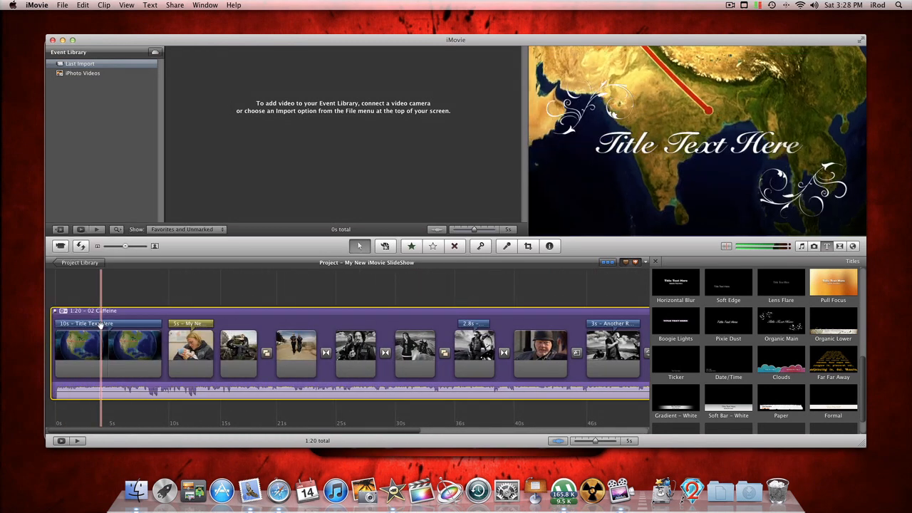
{"action": "left_click", "coordinate": [100, 326]}
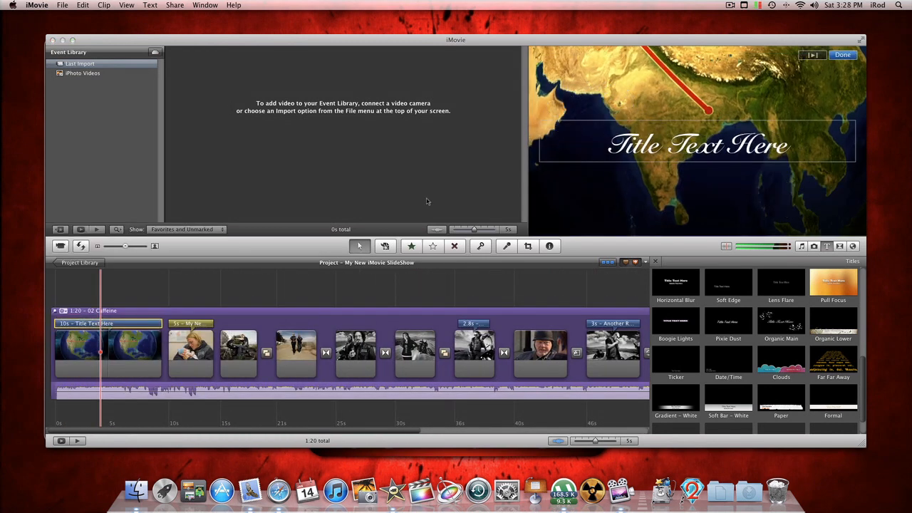
{"action": "triple_click", "coordinate": [630, 147]}
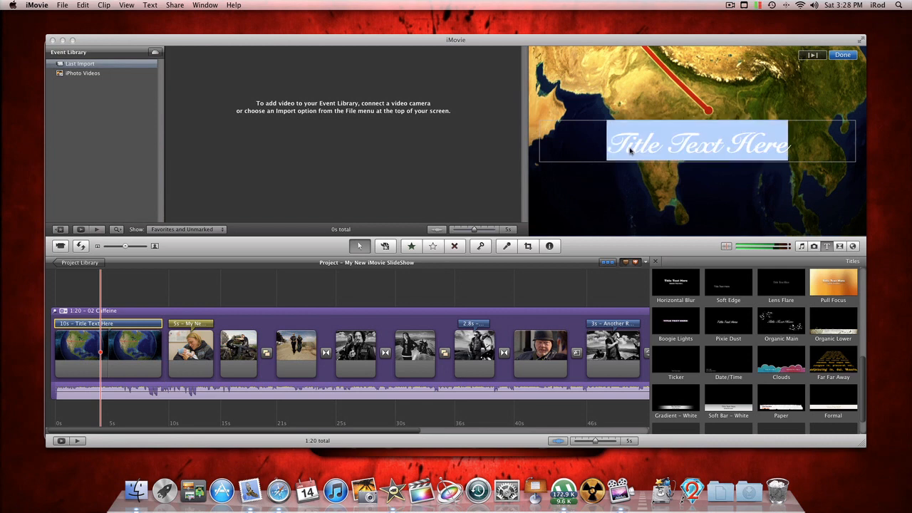
{"action": "type", "text": "Greetings from"}
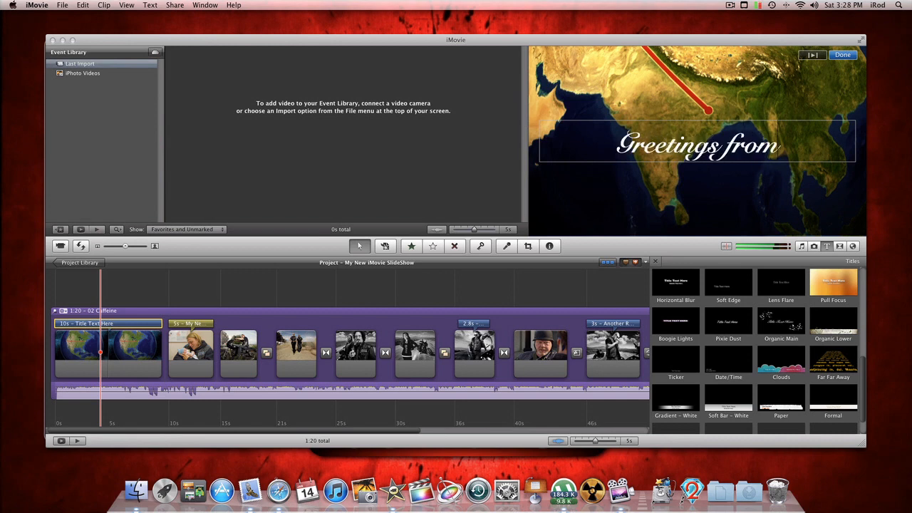
{"action": "type", "text": " Sydney"}
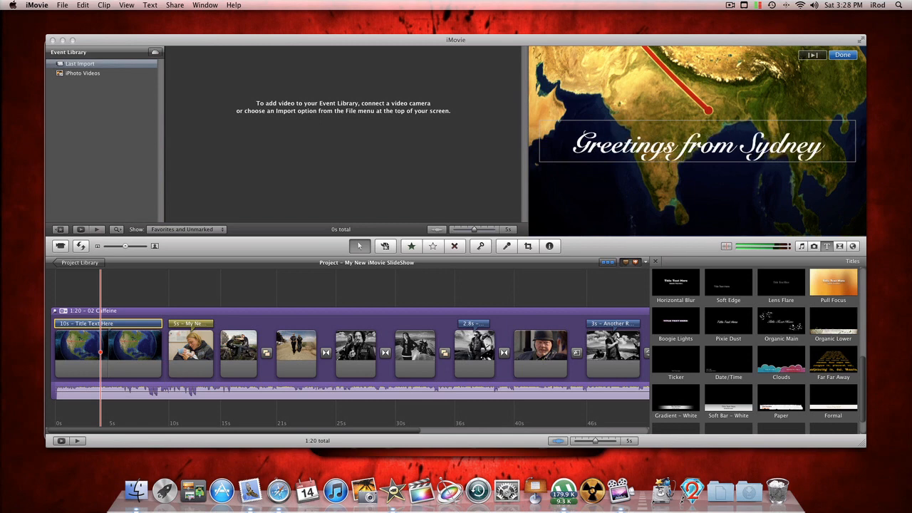
{"action": "left_click", "coordinate": [842, 55]}
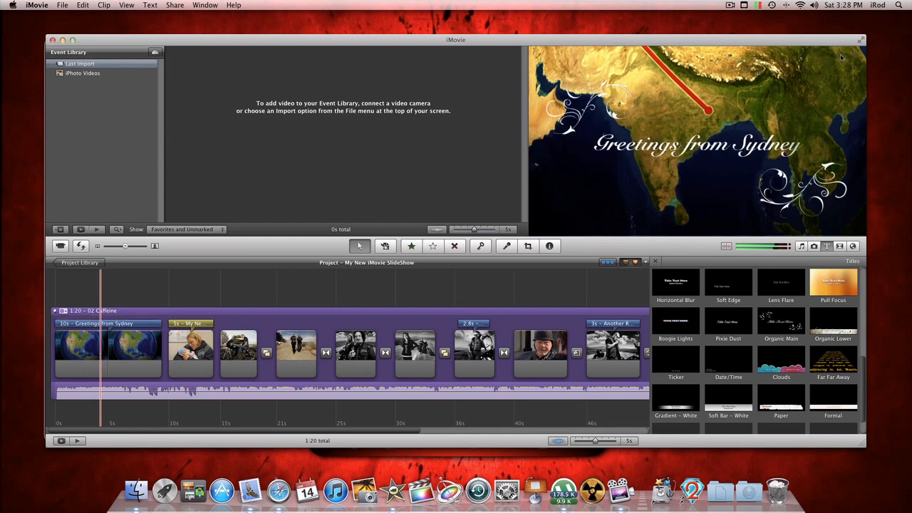